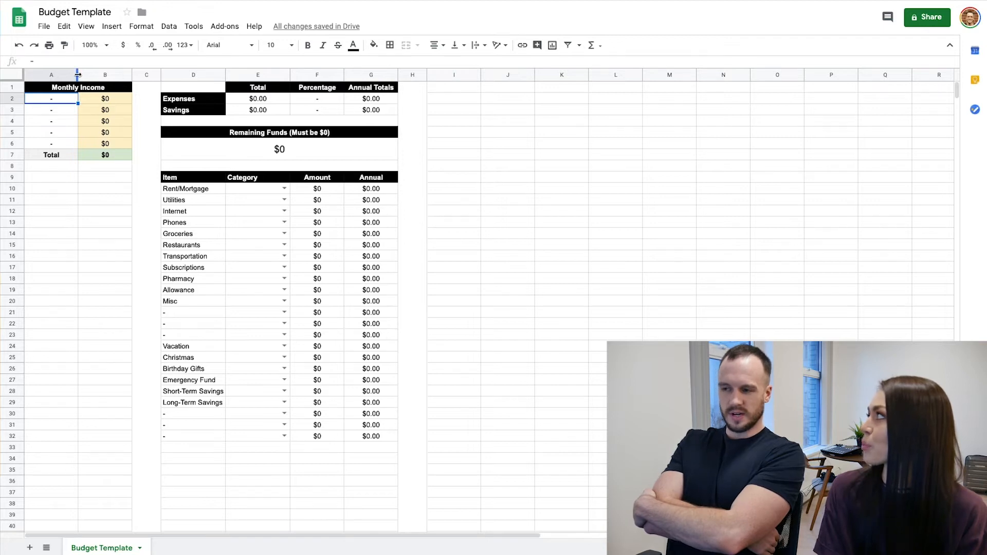
Widen column A slightly and enter the first earner's name in cell A2 of the Monthly Income table
left_click_drag(77, 74, 91, 76)
left_click(103, 234)
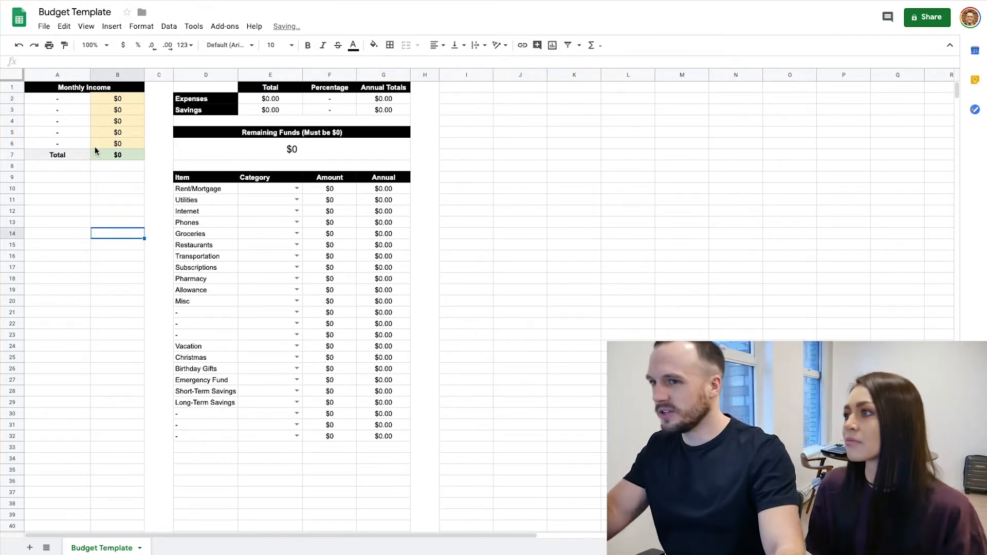
left_click(62, 101)
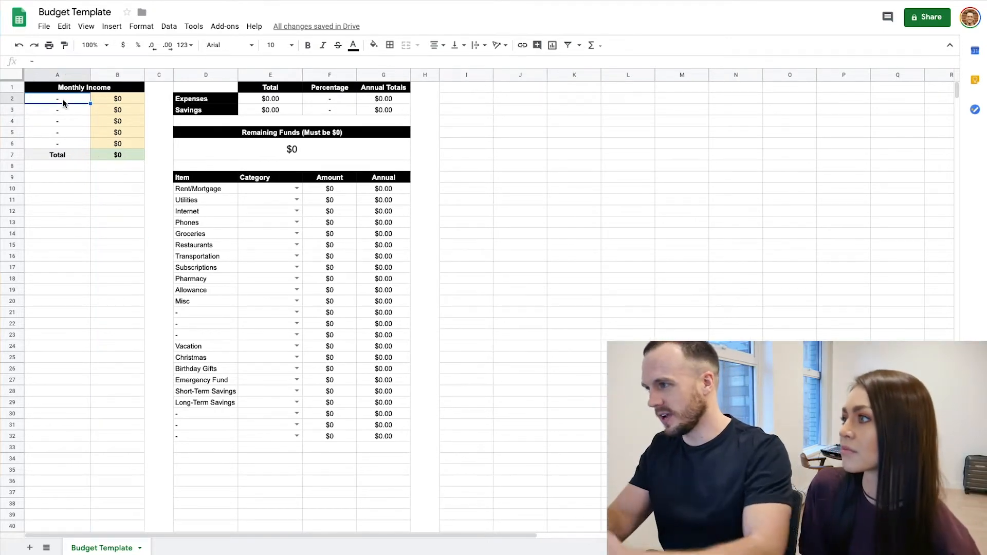
type("Corey")
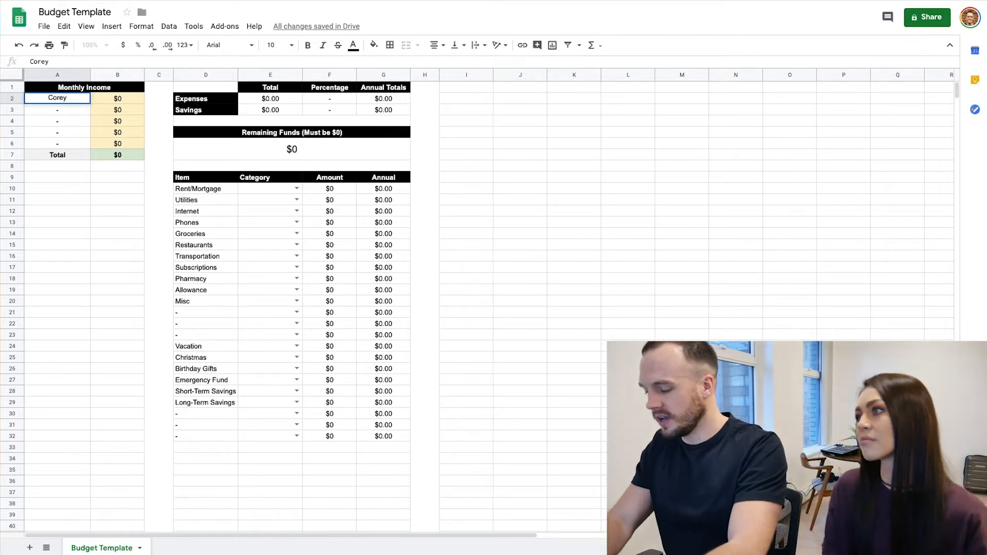
key("Tab")
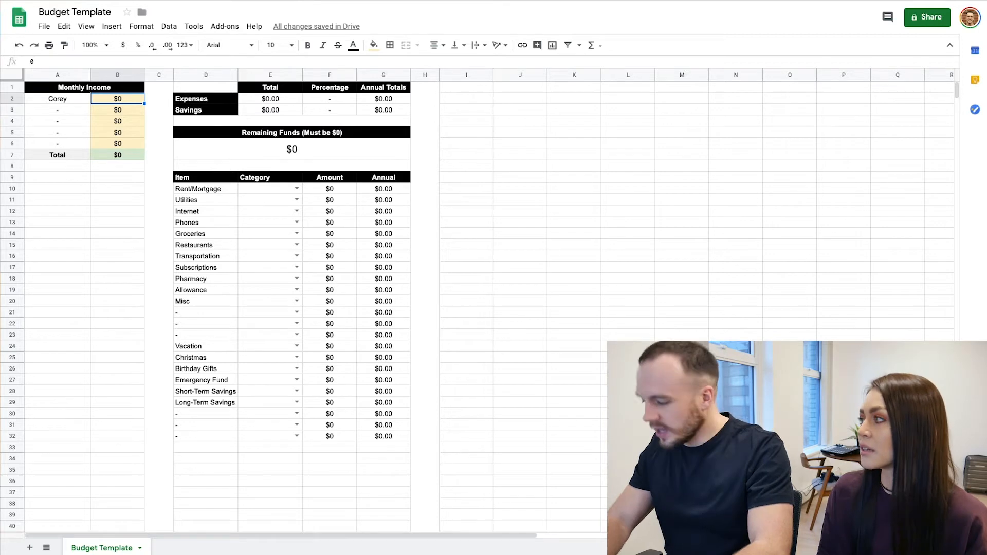
Enter 2,000 as the first earner's monthly income in cell B2
type("2")
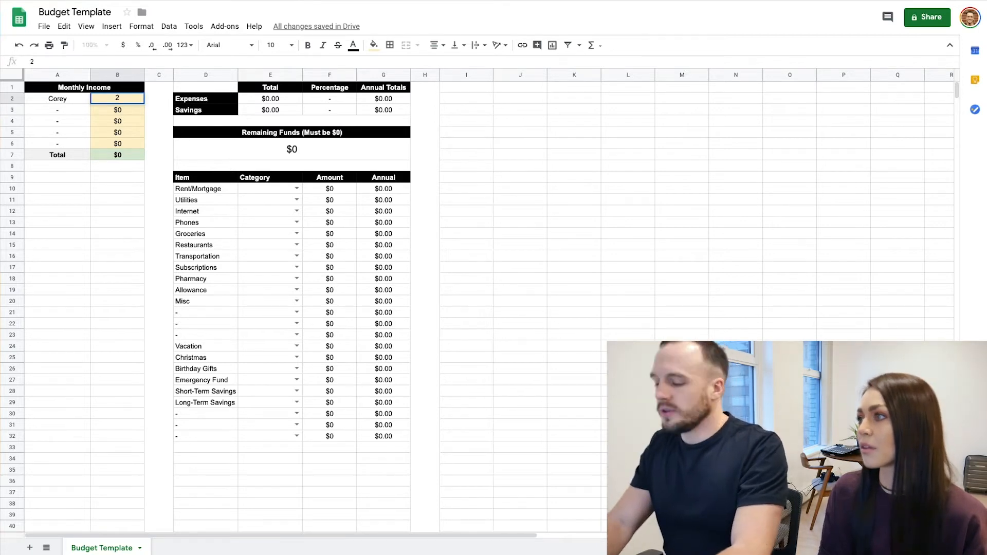
type(",000")
key("Return")
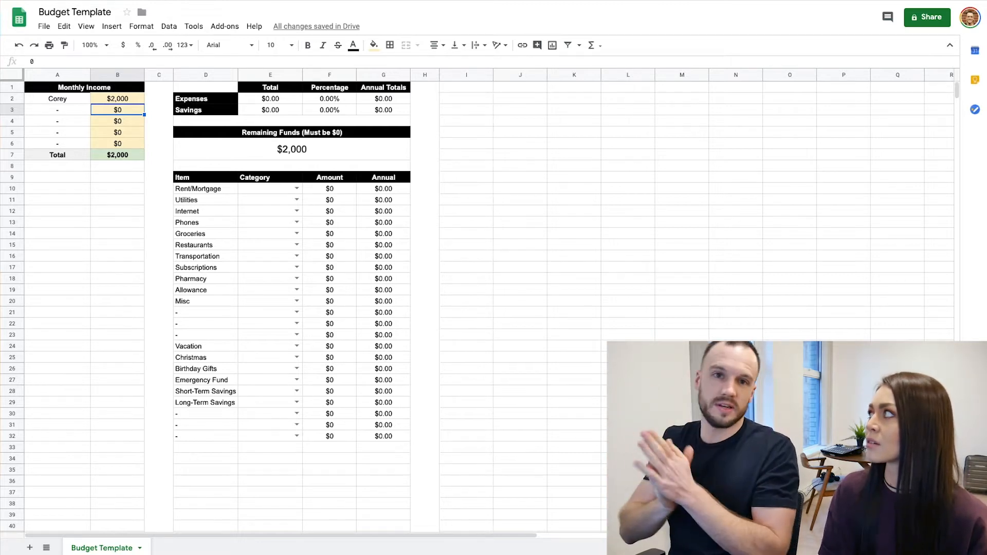
Set the first earner's monthly income in cell B2 to 1750
left_click(117, 99)
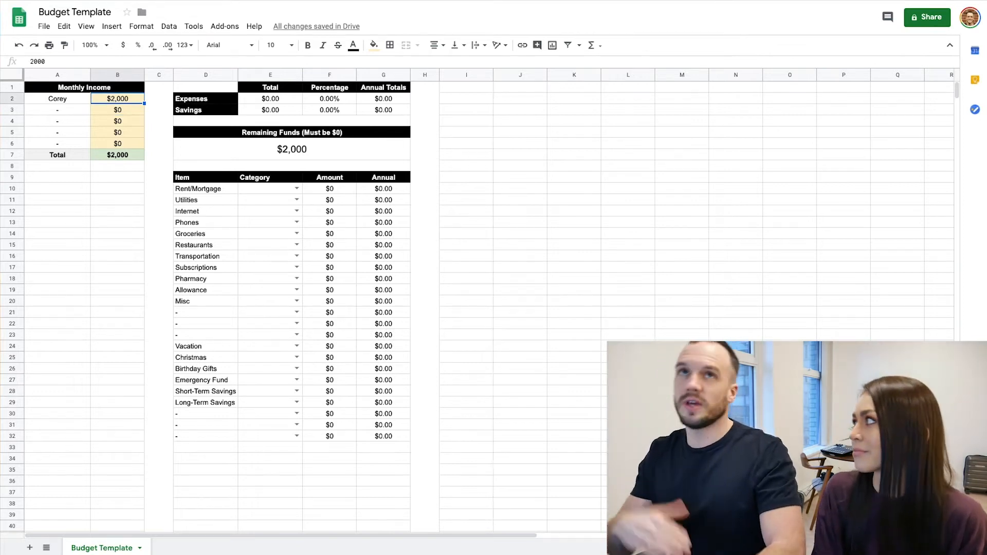
type("1750")
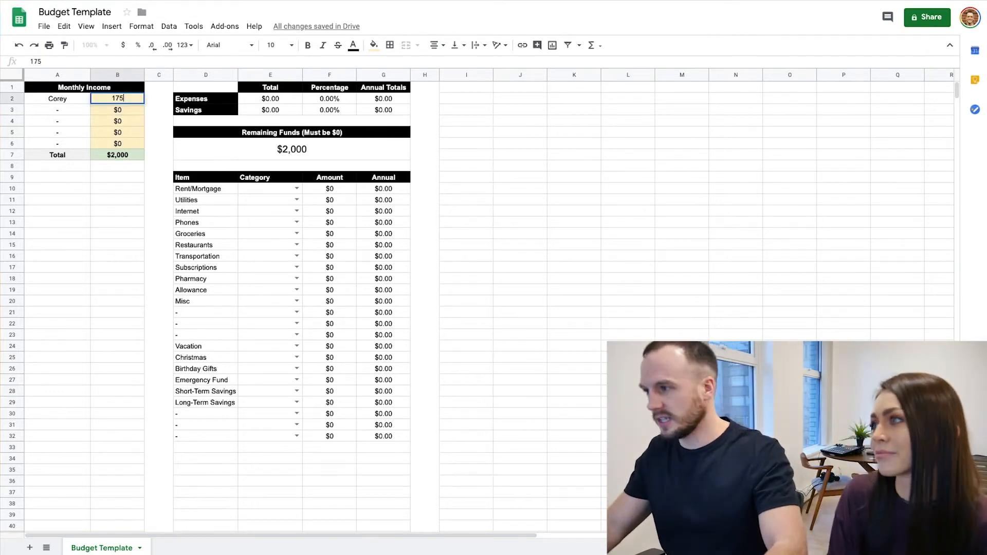
key("Return")
Enter the second earner's name in cell A3 with a monthly income of 2000
left_click(57, 110)
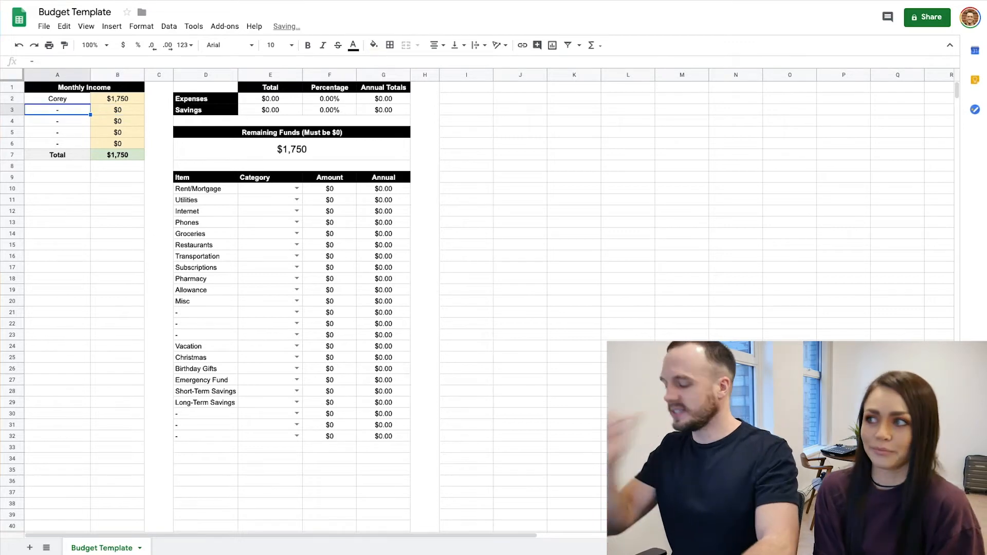
type("Cait")
key("Tab")
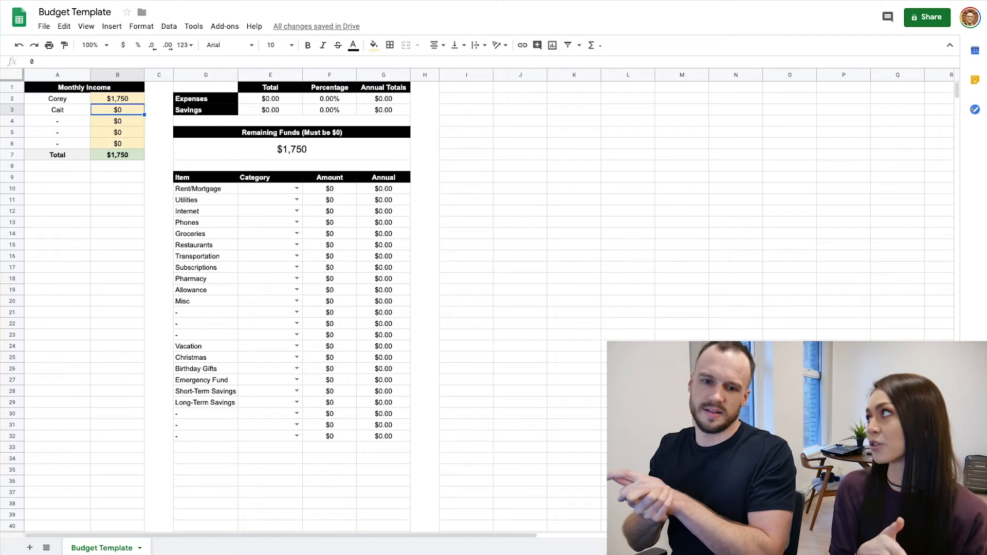
type("2000")
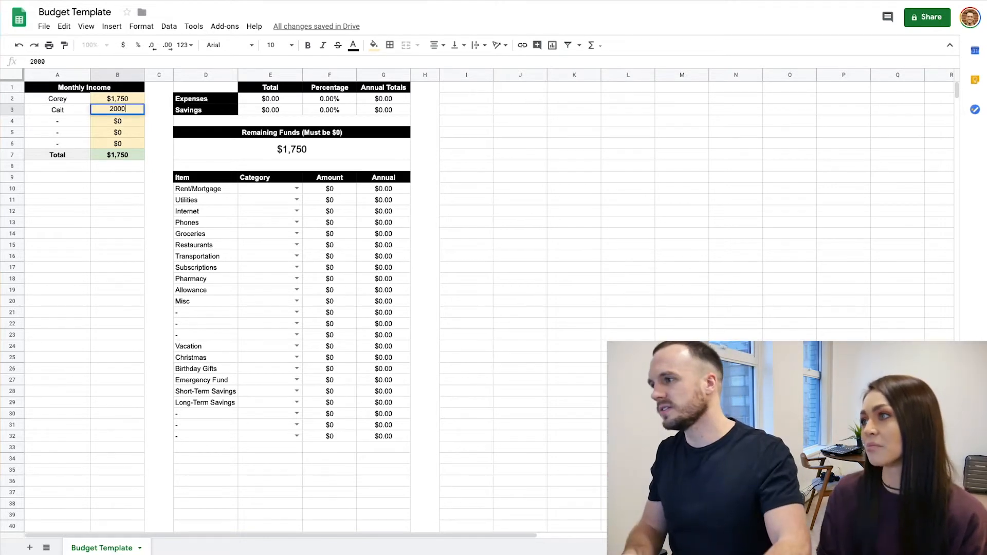
key("Return")
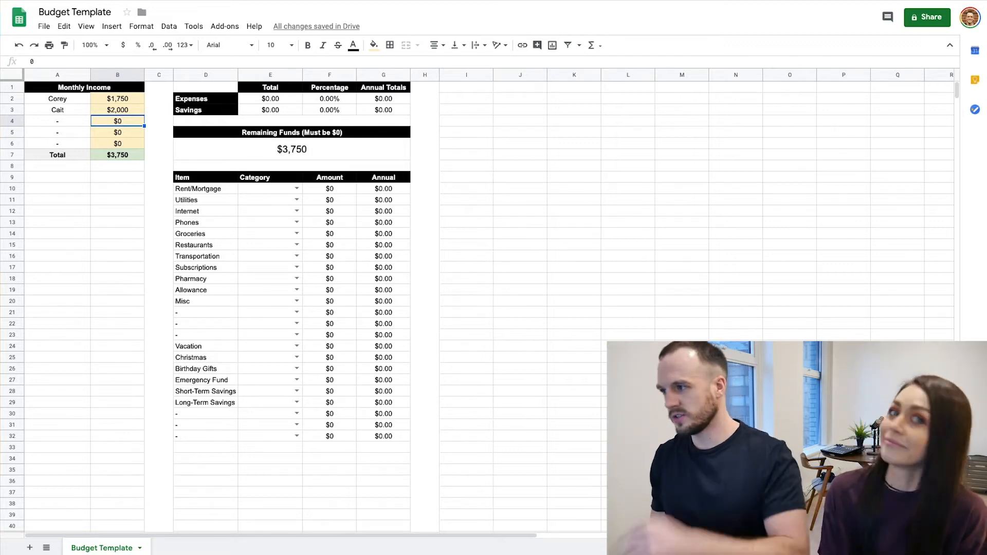
Examine the monthly income total, the spare income rows, the list of budget items and the remaining funds
left_click(113, 155)
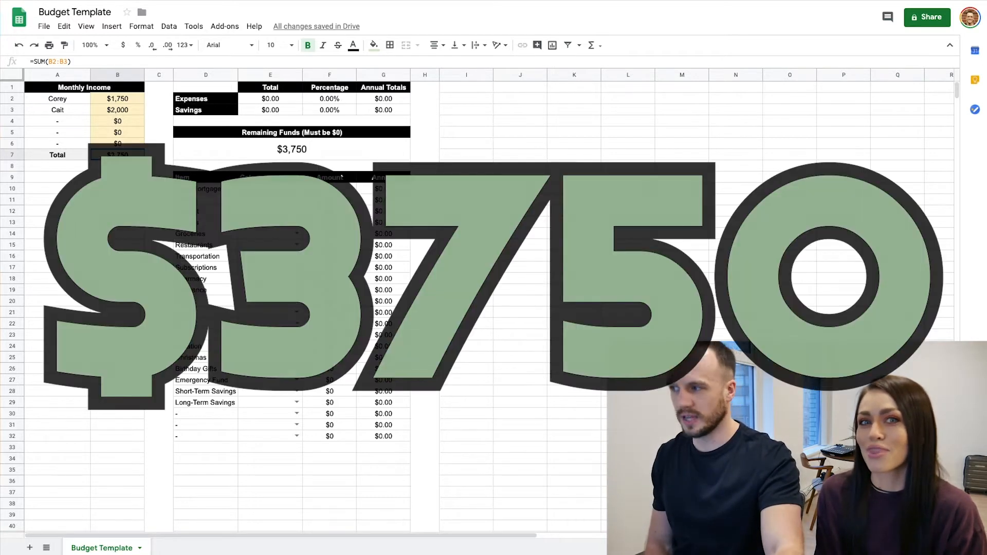
left_click(67, 124)
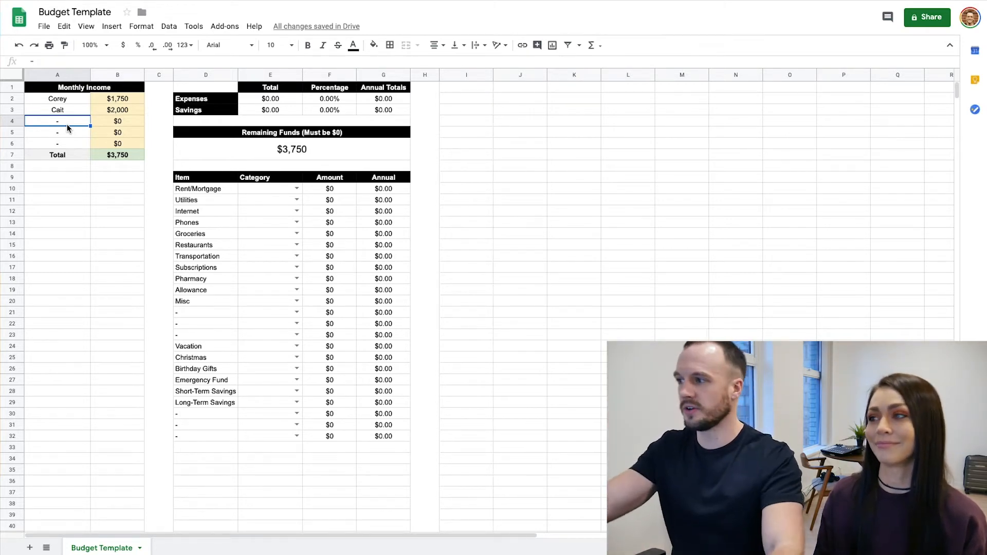
left_click(60, 143)
left_click(473, 200)
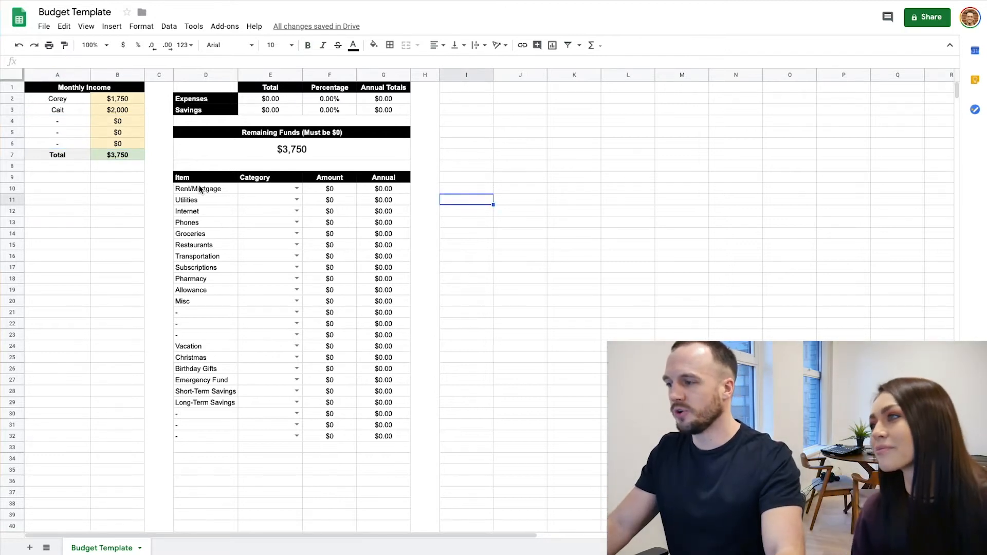
left_click_drag(200, 190, 211, 436)
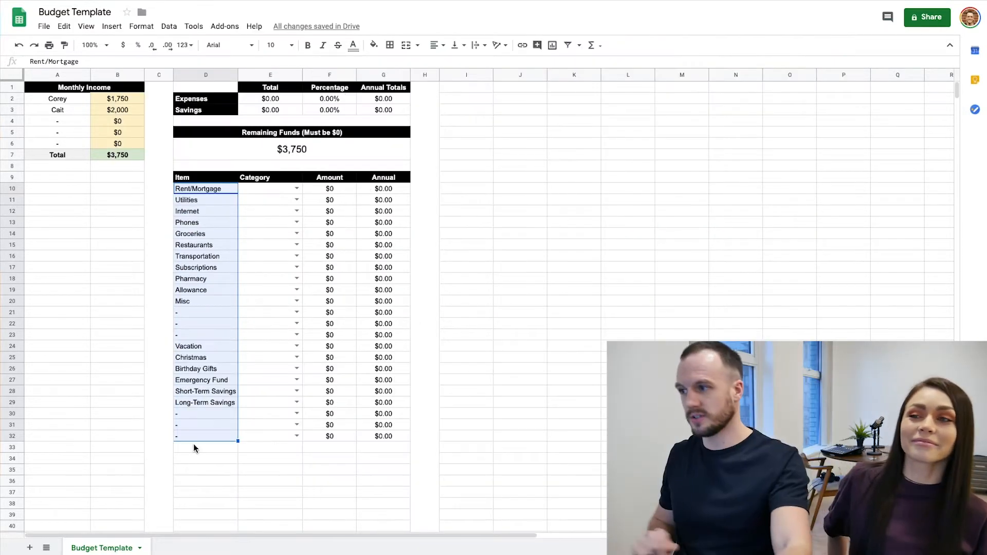
left_click(286, 153)
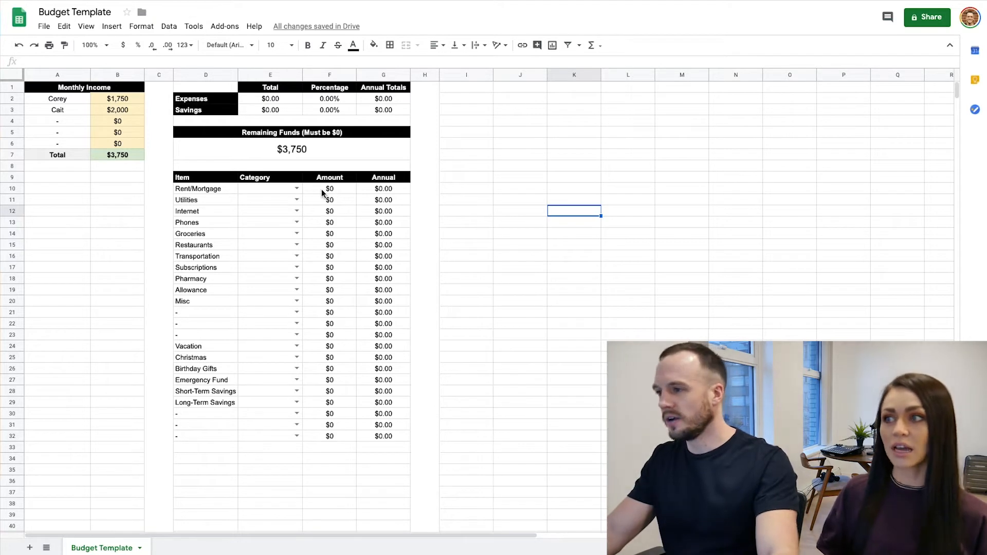
Categorise Rent/Mortgage as Expense with a monthly amount of 900 and check its annual amount
left_click(291, 189)
left_click(257, 201)
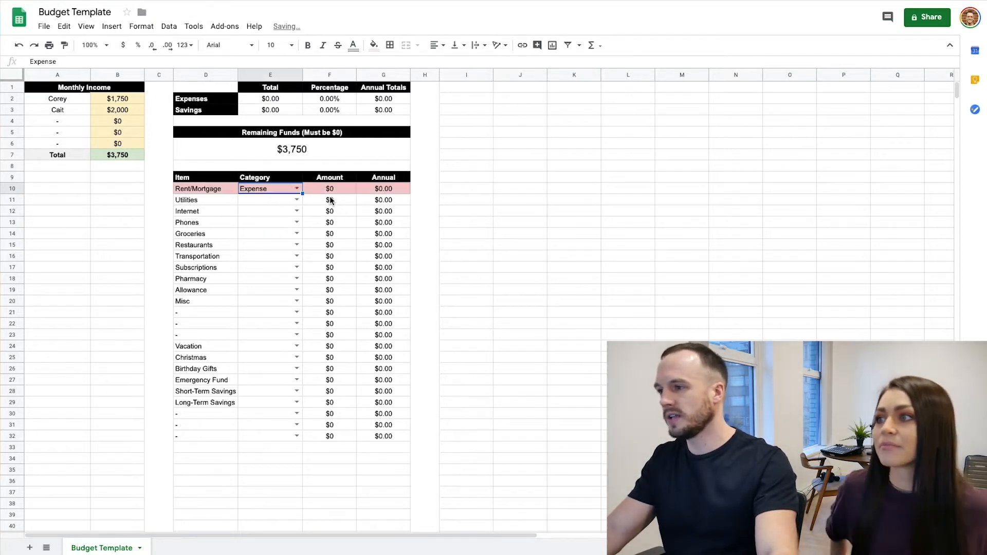
left_click(342, 192)
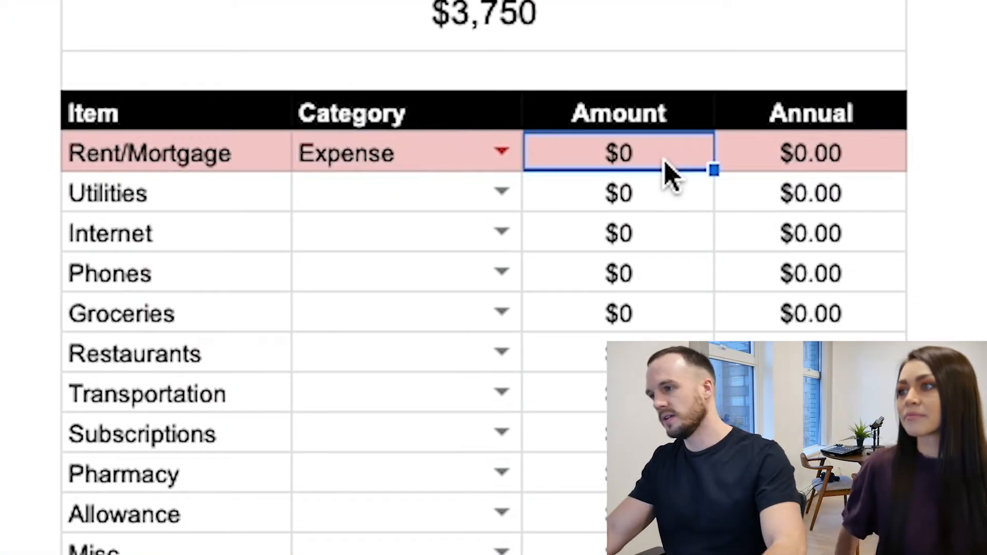
type("900")
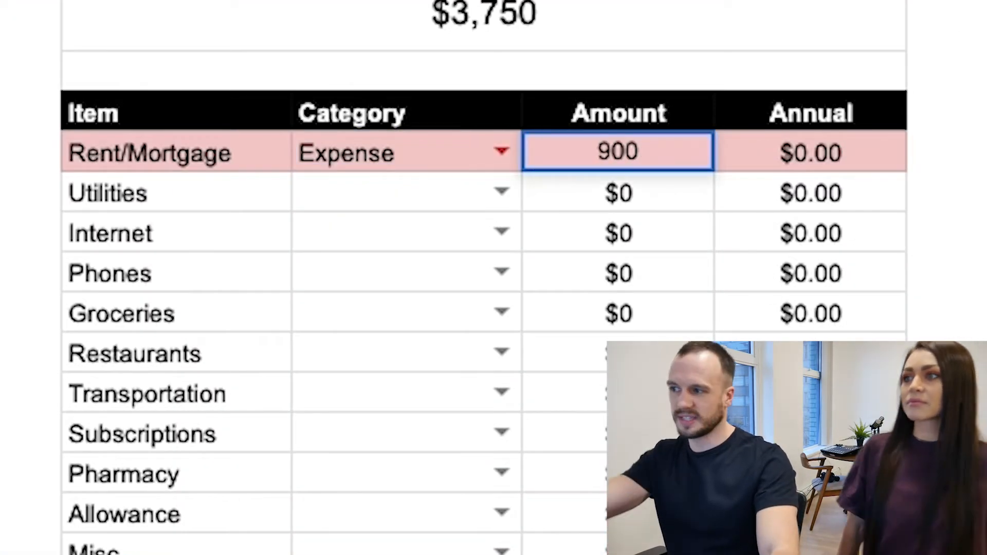
left_click(521, 255)
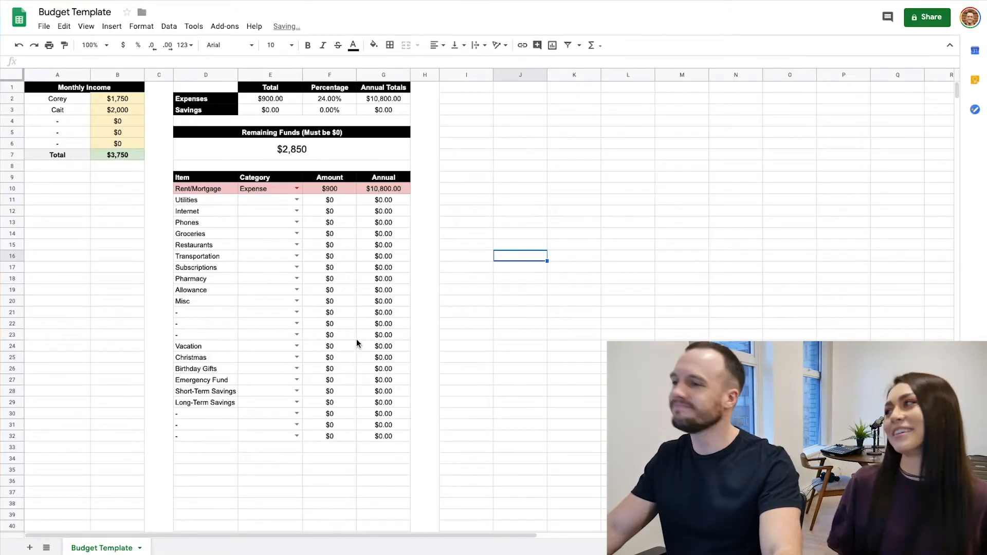
left_click(335, 191)
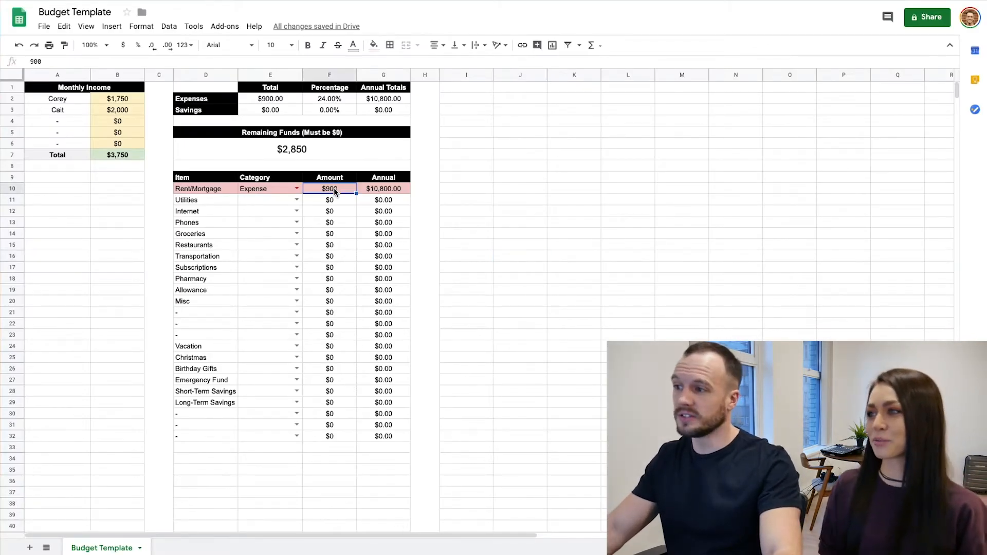
left_click(381, 190)
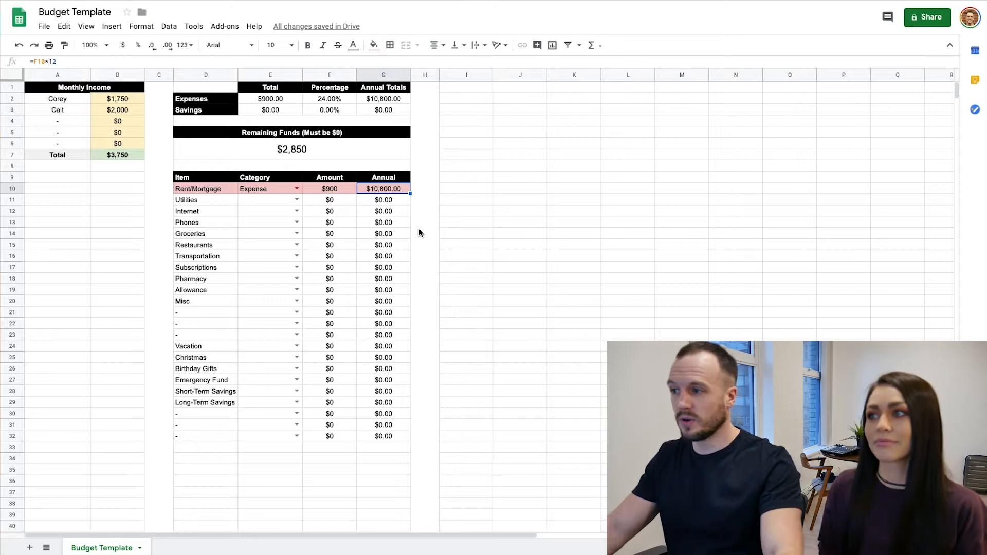
left_click(528, 256)
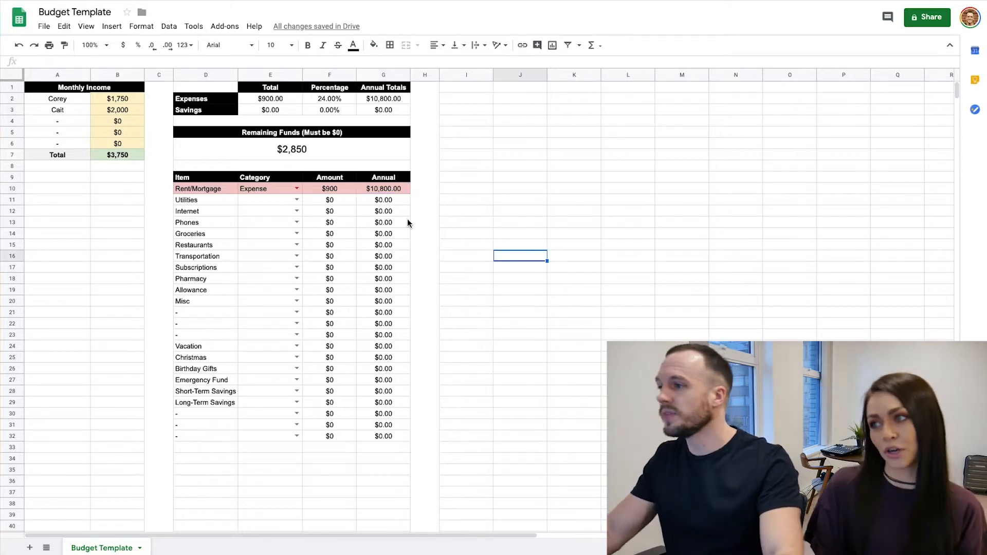
left_click(296, 200)
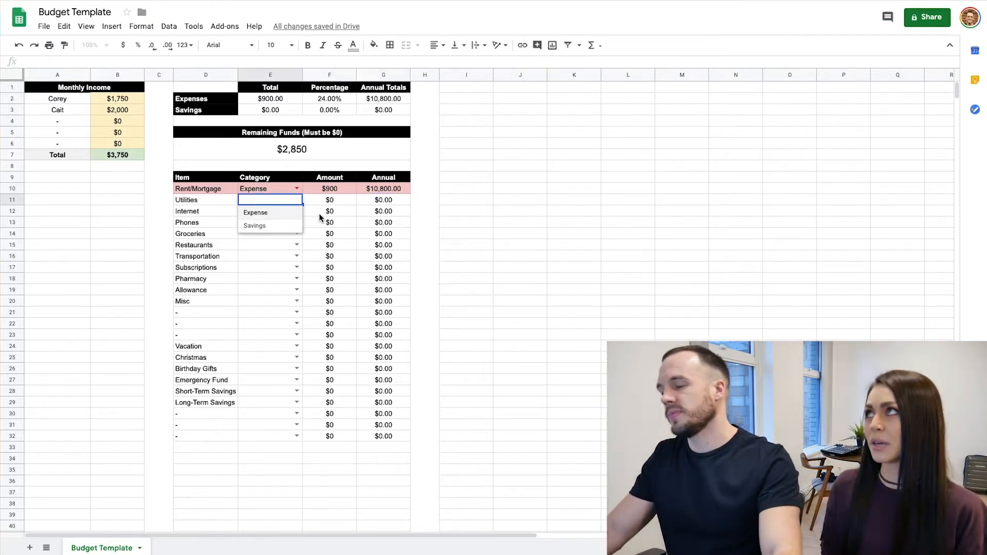
left_click(486, 246)
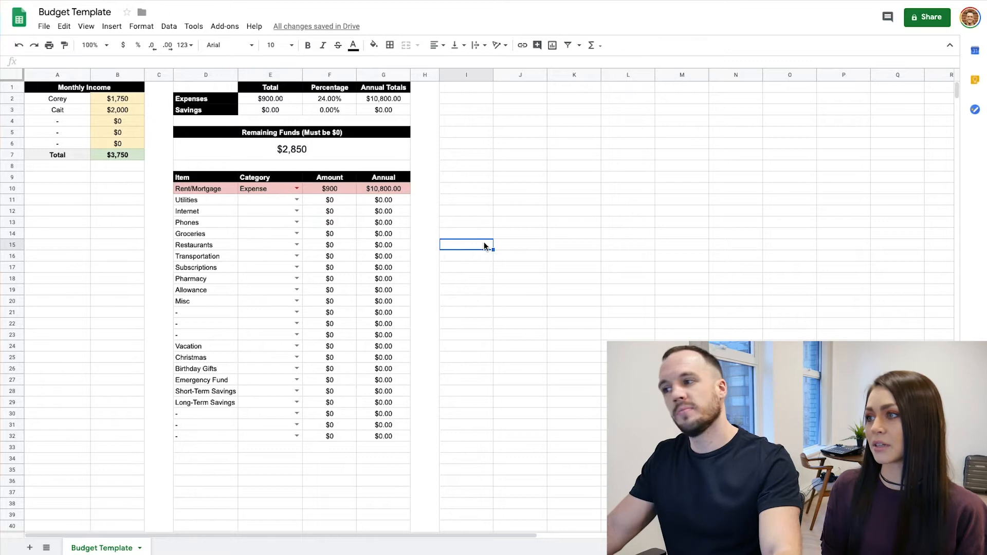
left_click(330, 205)
left_click(332, 212)
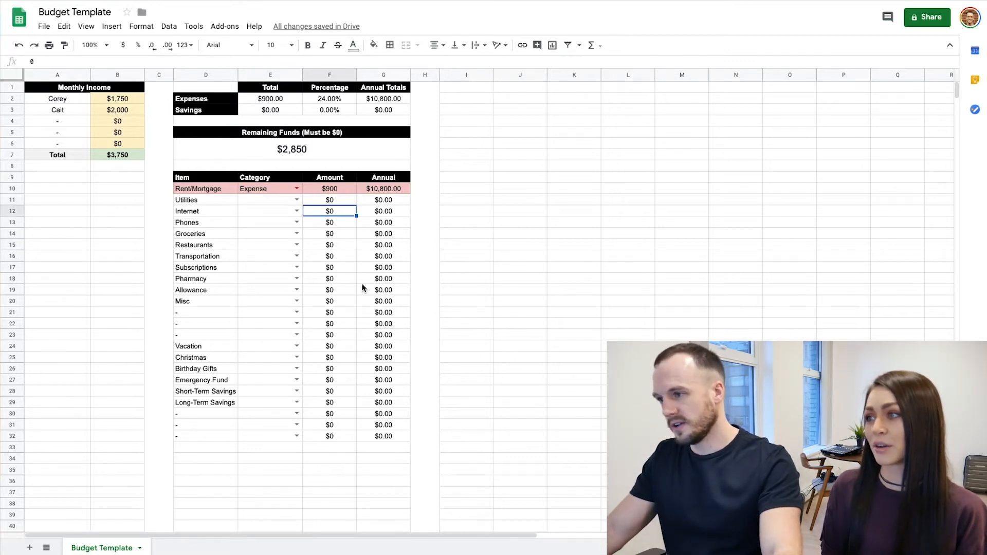
left_click(492, 291)
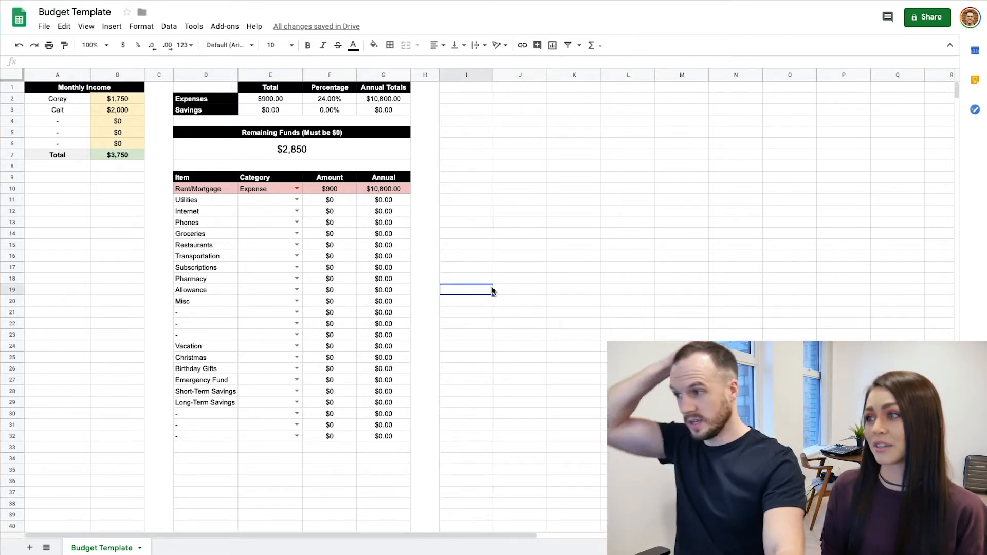
Categorise Phones as Expense and set its monthly amount to 90
left_click(297, 223)
left_click(262, 234)
left_click(330, 226)
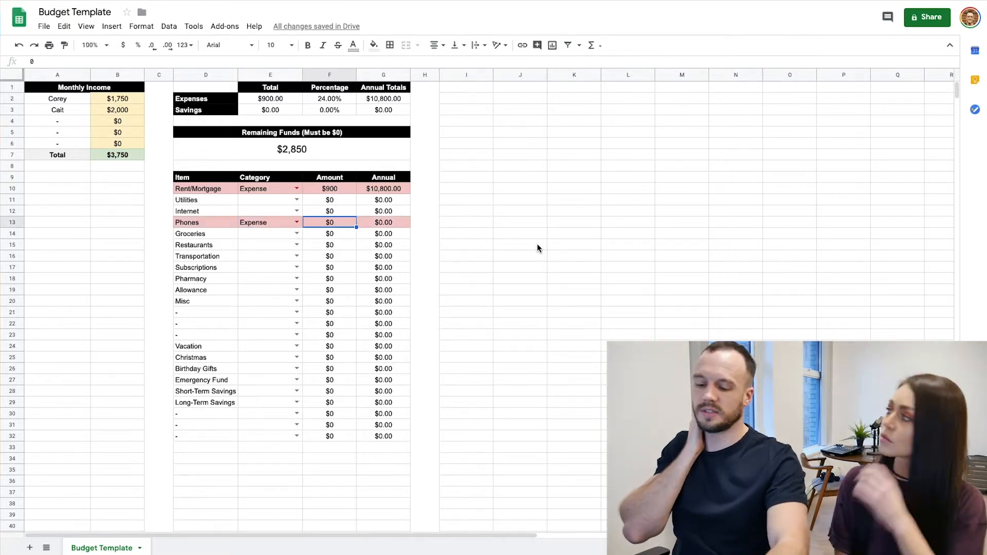
type("90")
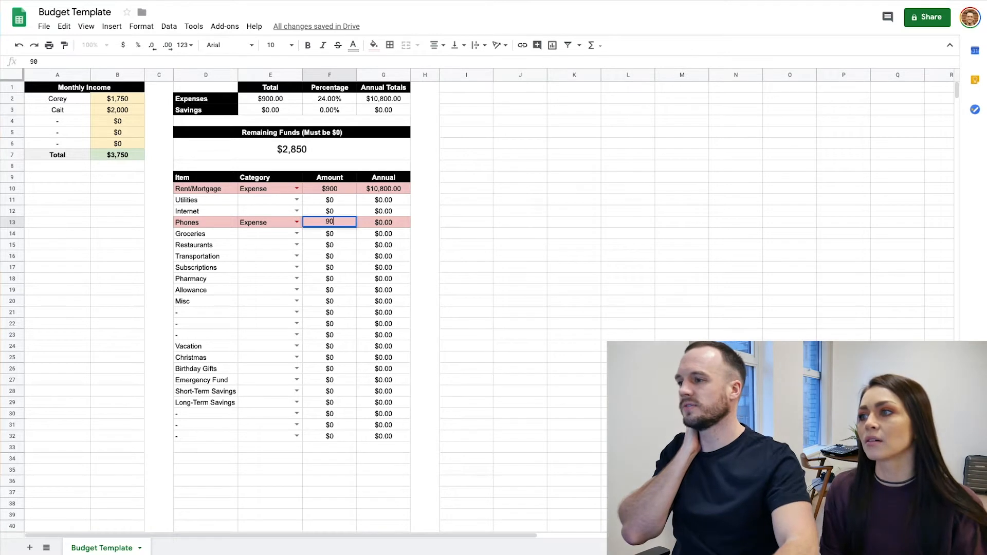
key("Return")
left_click(681, 267)
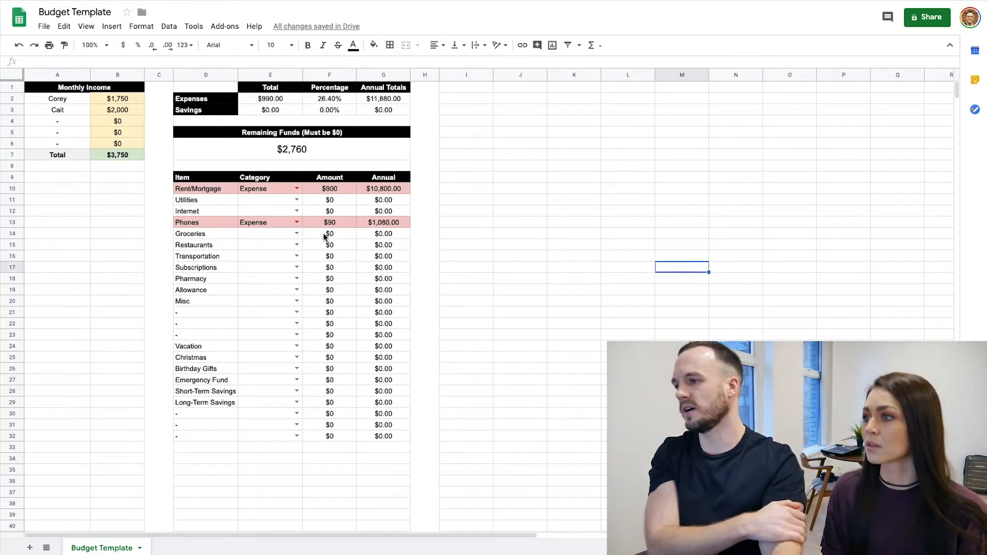
Categorise Groceries as Expense and set its monthly amount to 200
left_click(297, 233)
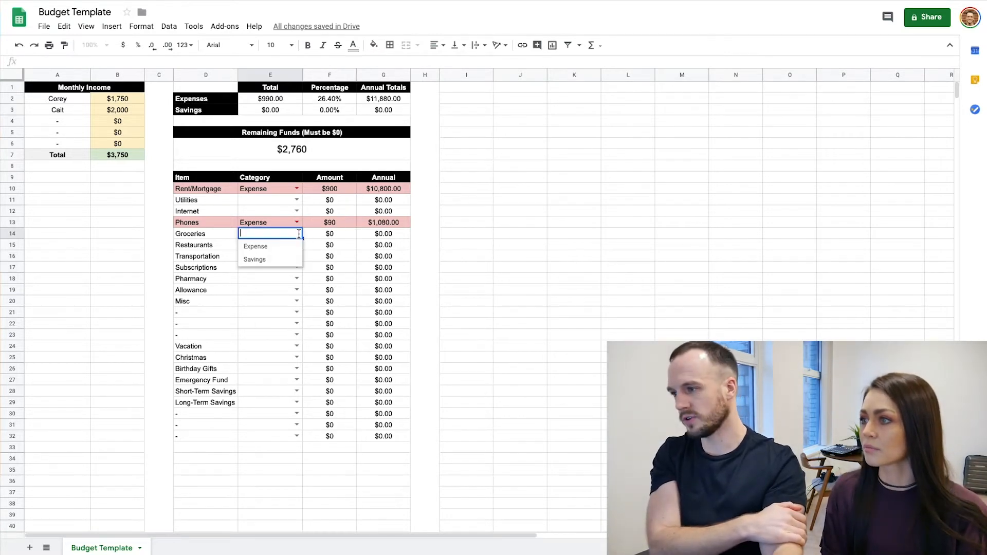
left_click(269, 248)
left_click(335, 235)
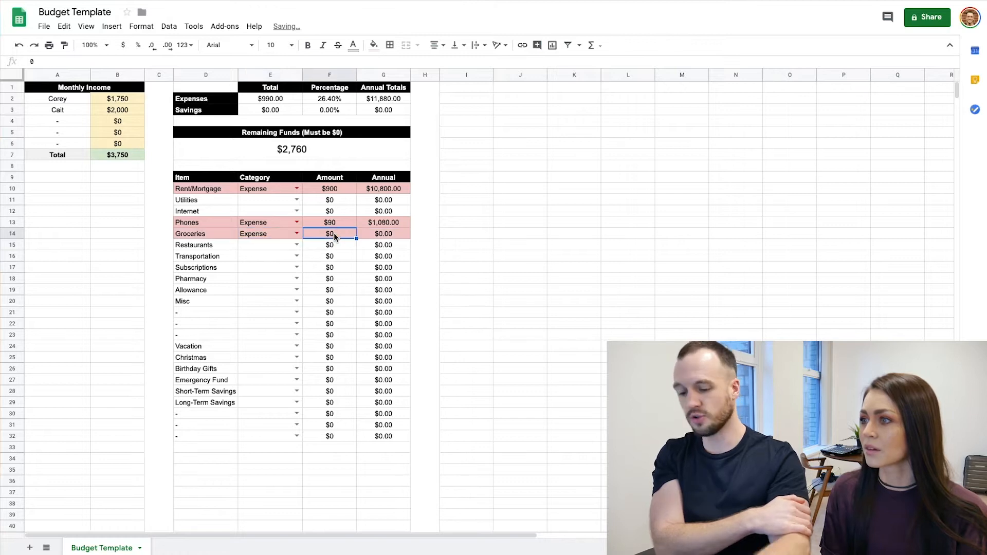
type("200")
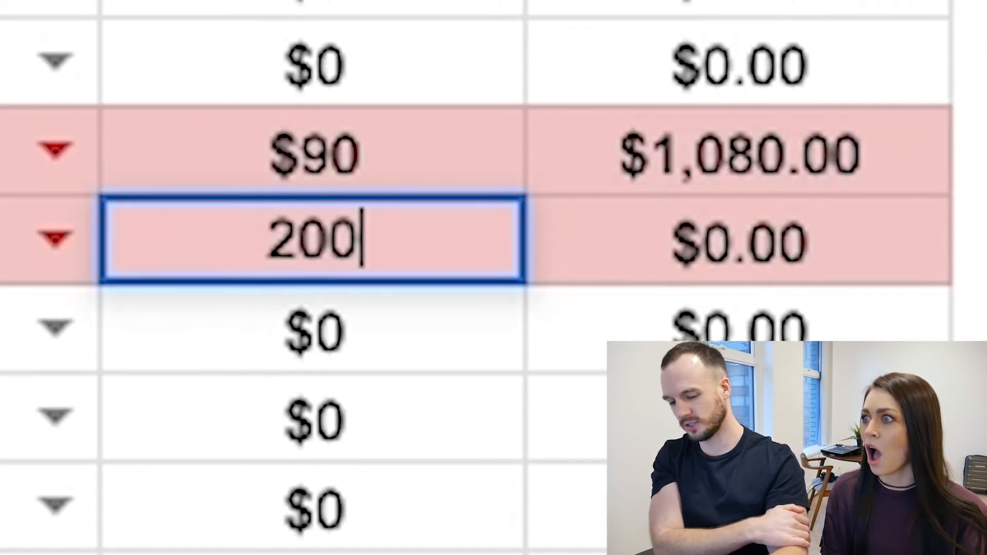
key("Return")
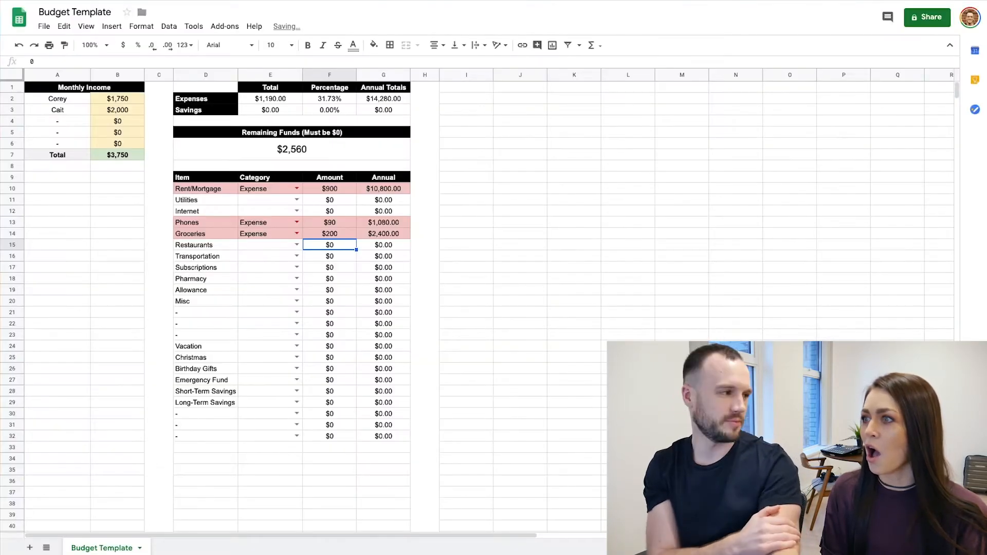
left_click(474, 235)
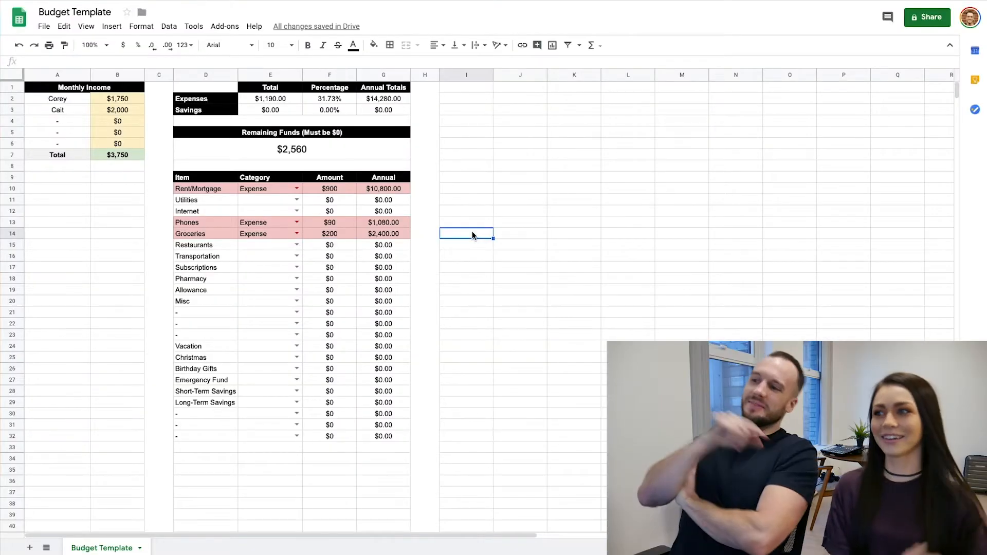
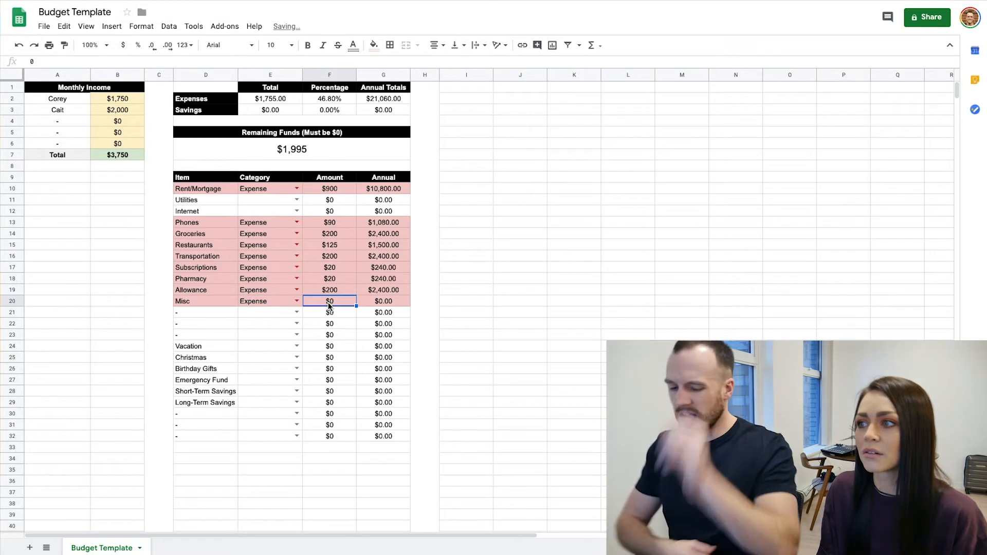
Set the Misc monthly amount to 100 and check the formula behind the expenses total
type("100")
key("Return")
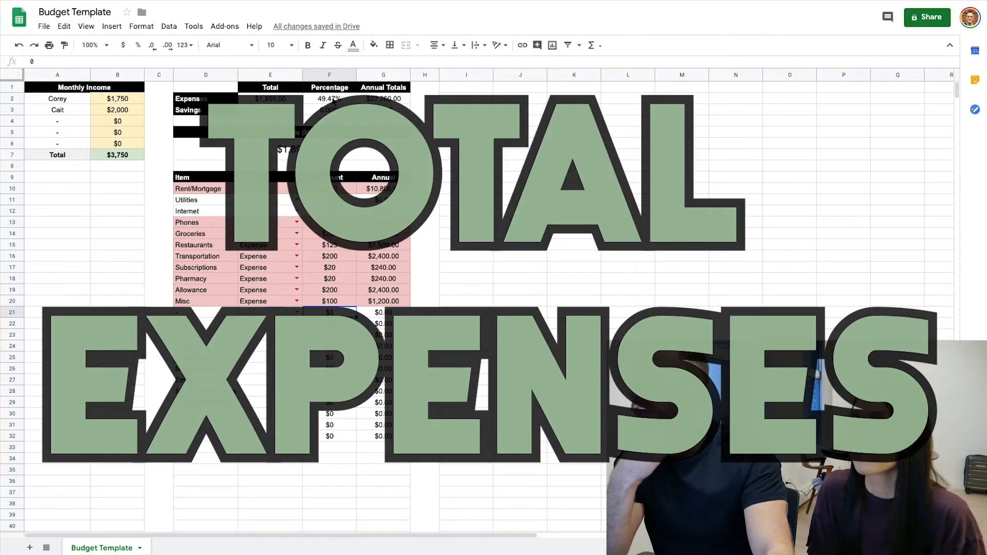
left_click(270, 98)
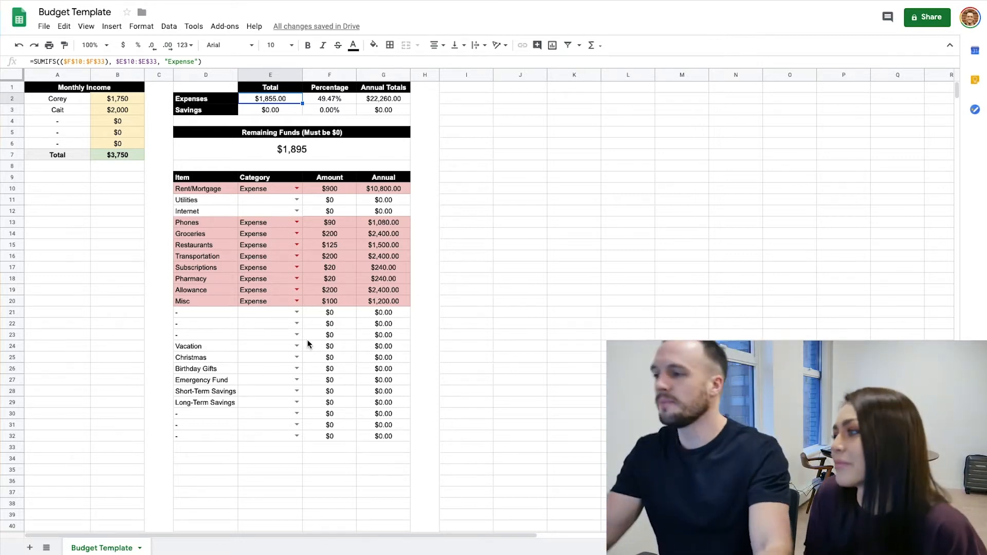
Categorise Vacation as Savings with a monthly amount of 250 and check its annual amount
left_click(289, 352)
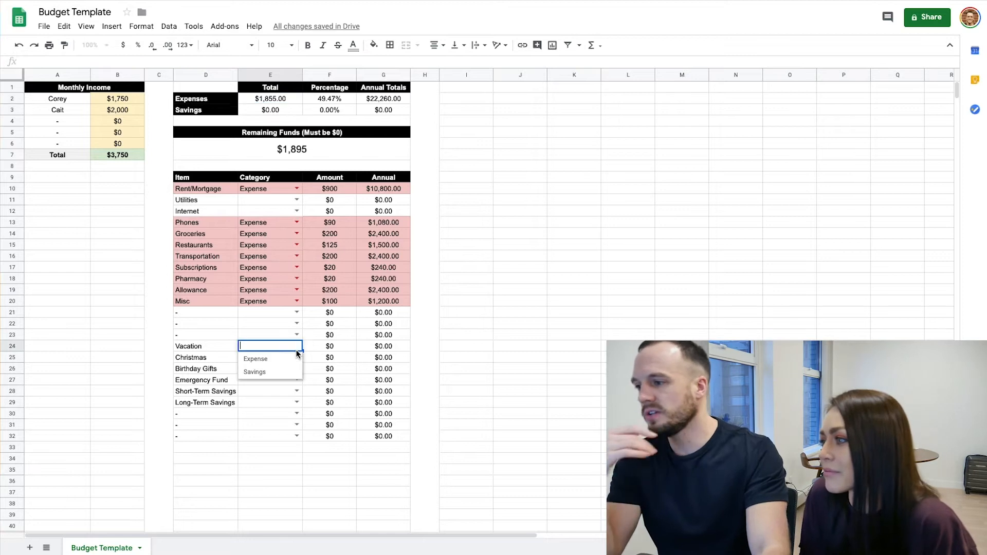
left_click(265, 370)
left_click(325, 349)
type("250")
left_click(466, 346)
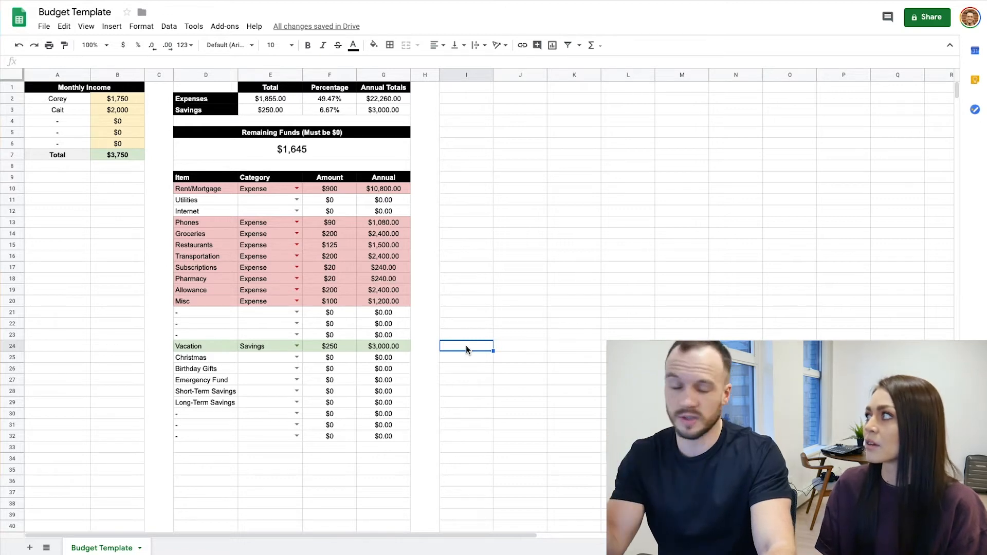
left_click(331, 350)
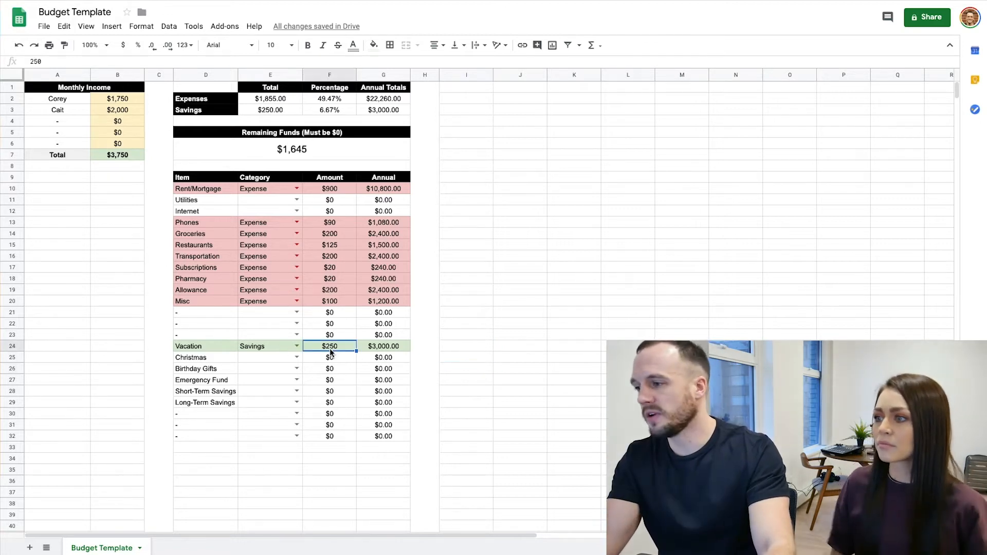
left_click(381, 354)
left_click(383, 348)
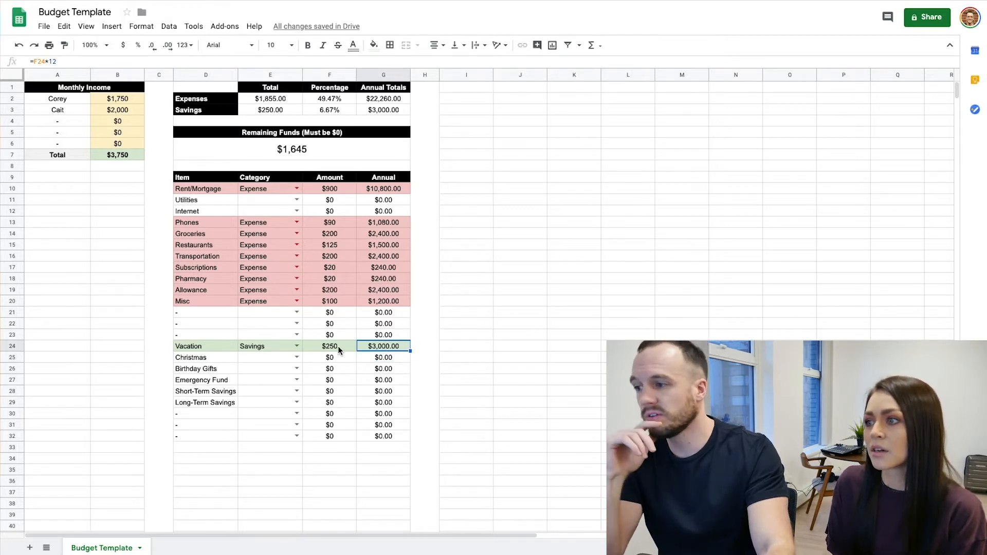
Categorise Christmas as Savings with a monthly amount of 75 and check its annual amount
left_click(297, 357)
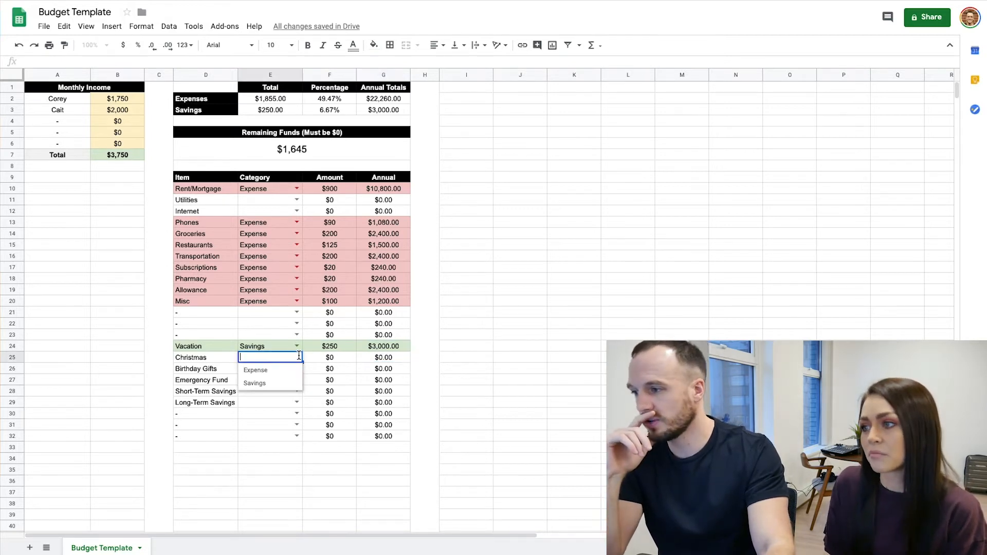
left_click(256, 385)
left_click(343, 360)
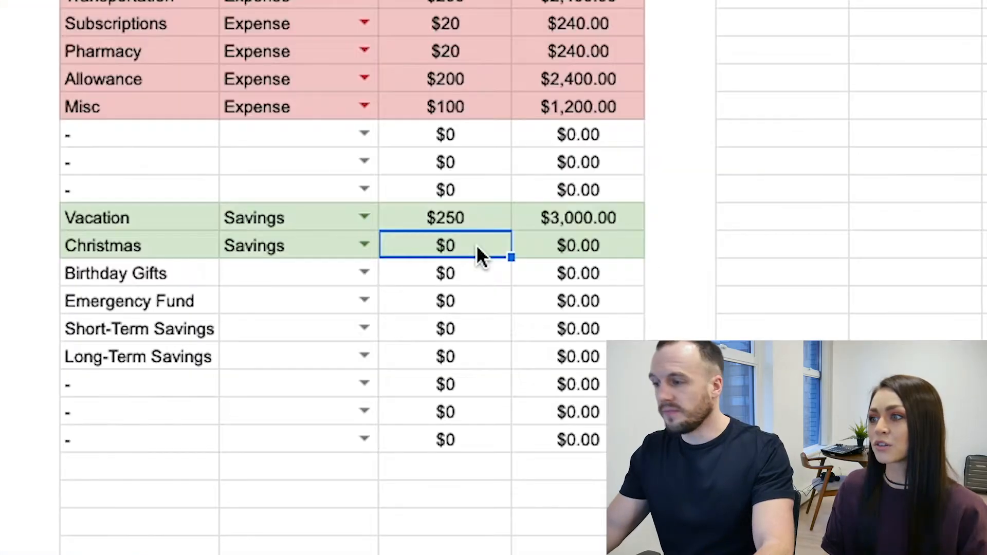
type("75")
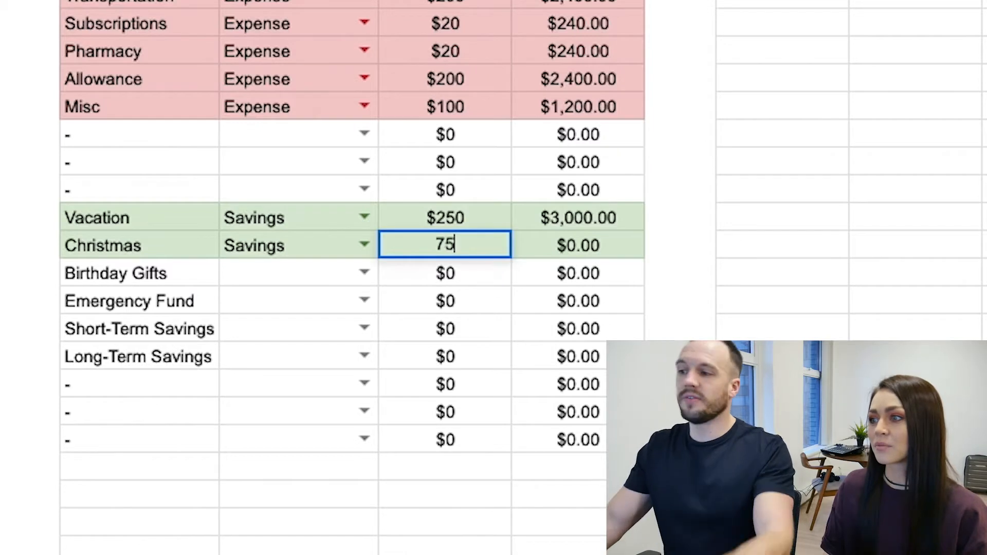
key("Return")
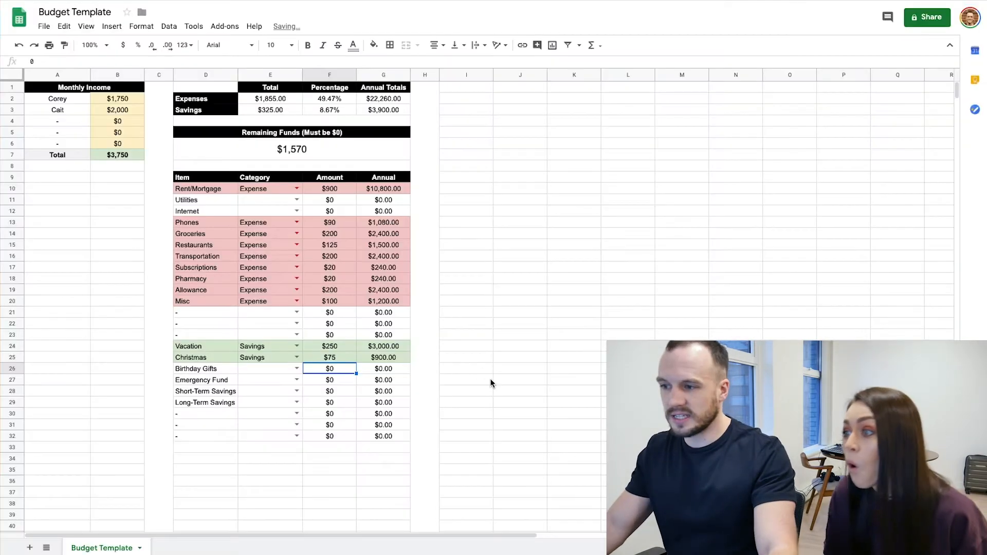
left_click(781, 255)
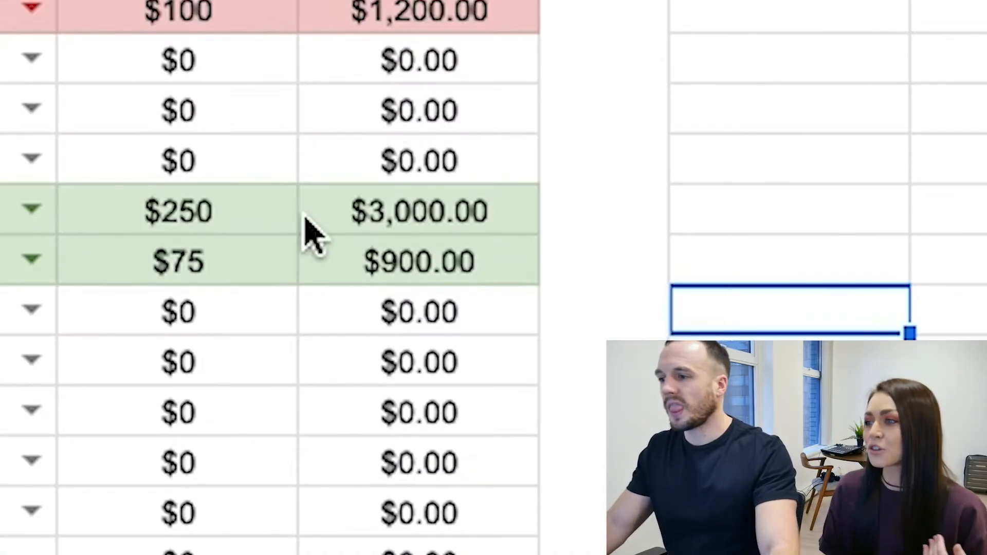
left_click(383, 358)
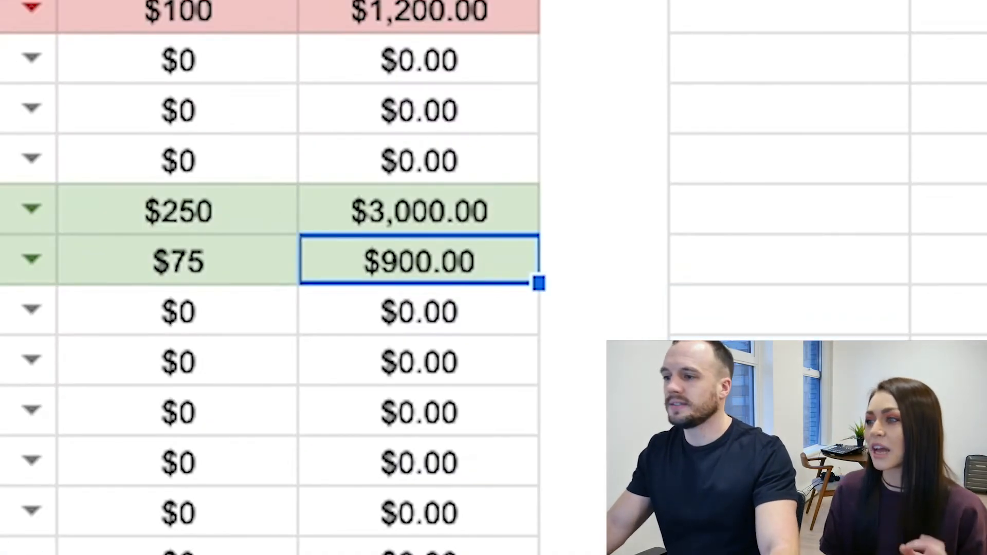
Lower the Christmas monthly amount to 50 and compare it with the Vacation amount
left_click(825, 273)
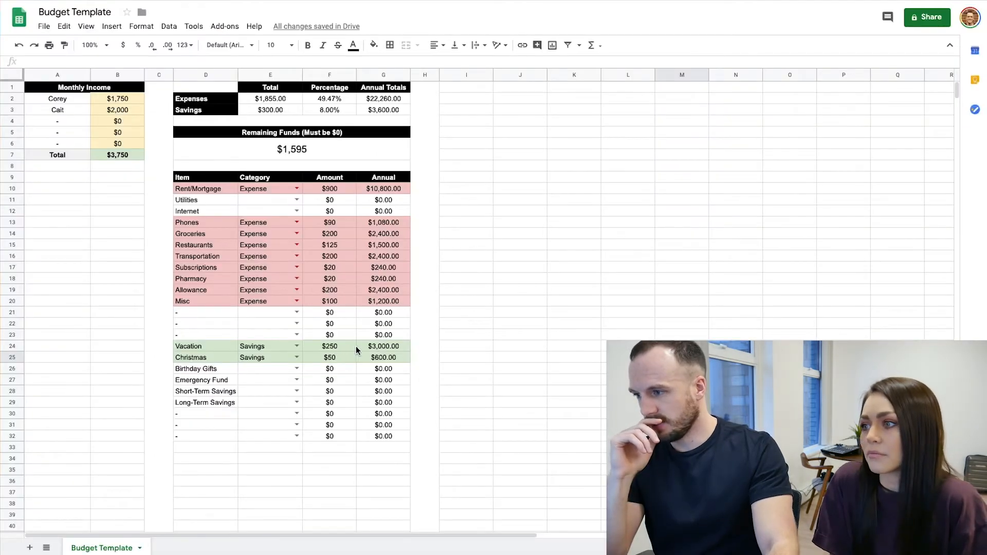
left_click(342, 345)
left_click(327, 359)
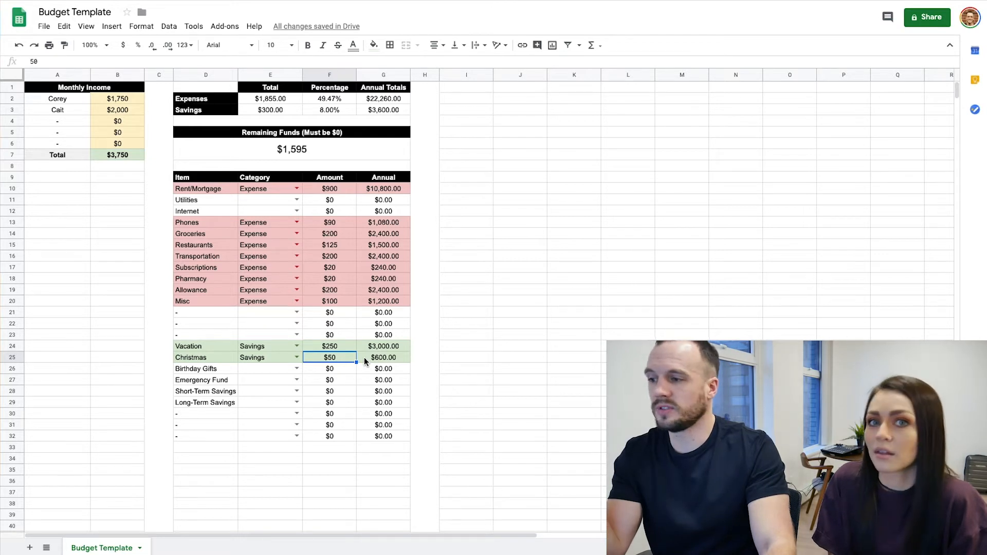
Set the Birthday Gifts monthly amount to 50 and categorise the item as Savings
left_click(329, 370)
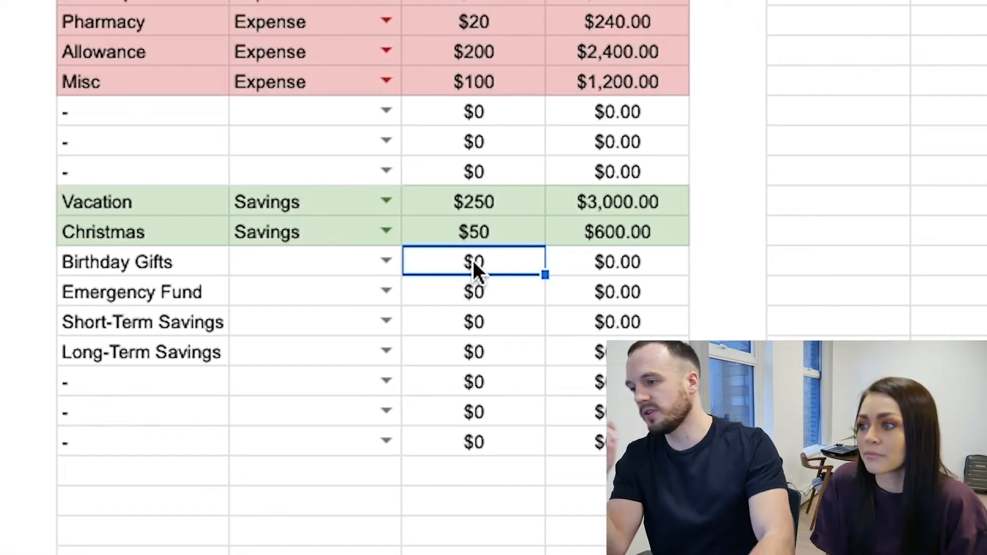
type("50")
key("Return")
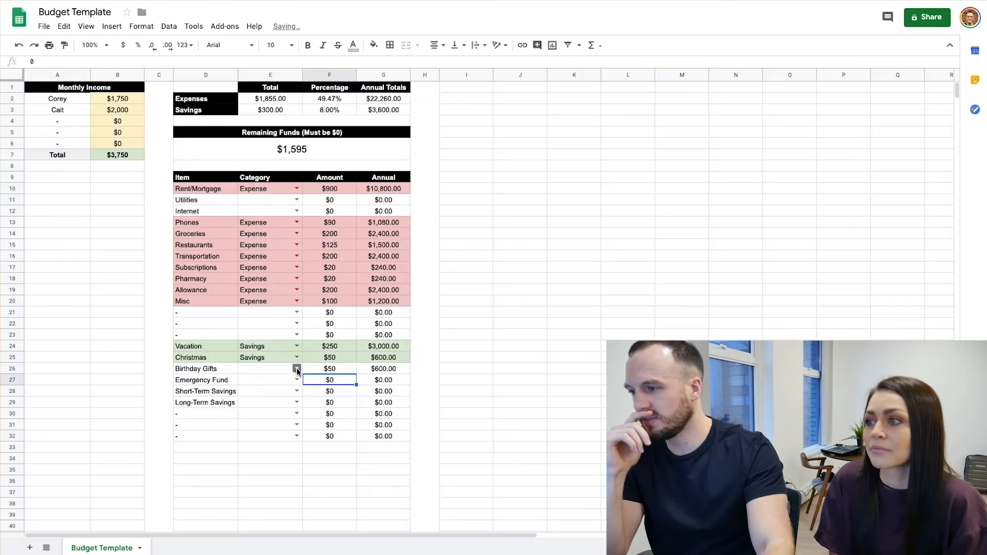
left_click(297, 370)
left_click(268, 383)
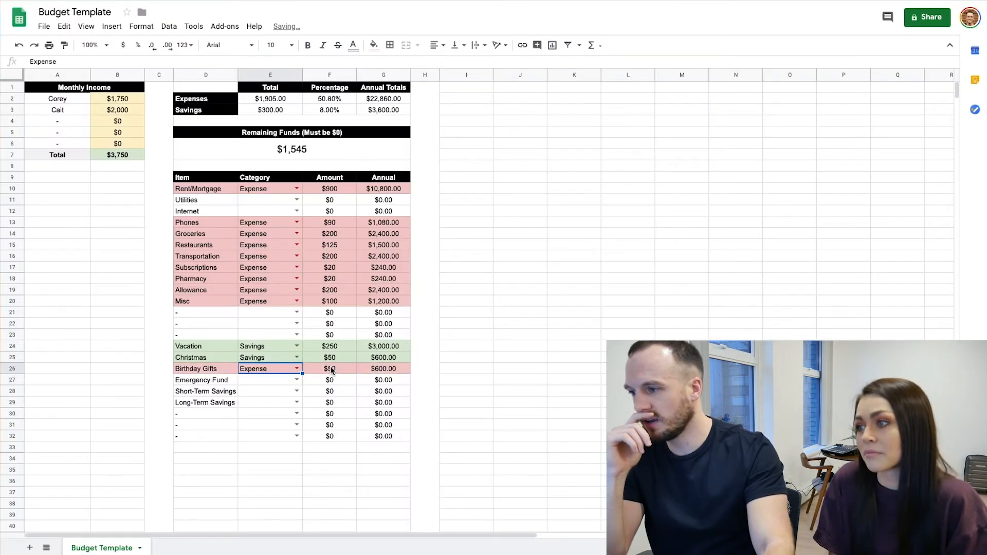
left_click(297, 370)
left_click(268, 394)
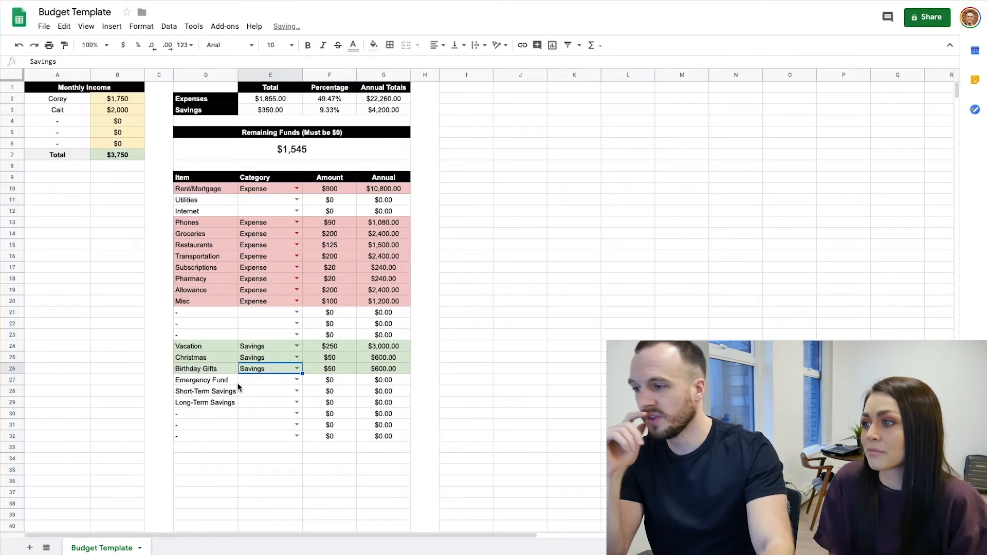
Categorise Emergency Fund as Savings and set its monthly amount to 100
left_click(329, 381)
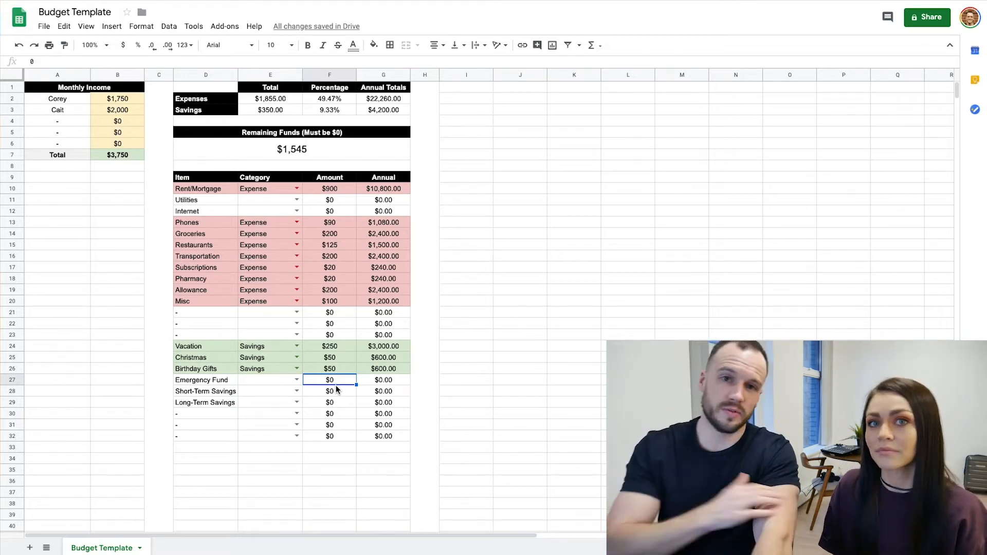
left_click(297, 380)
left_click(257, 406)
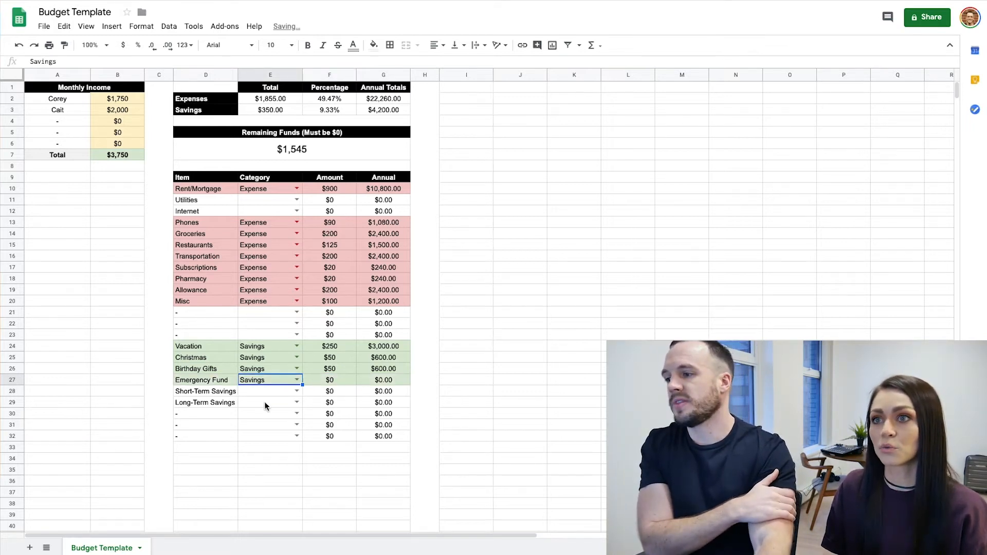
left_click(330, 380)
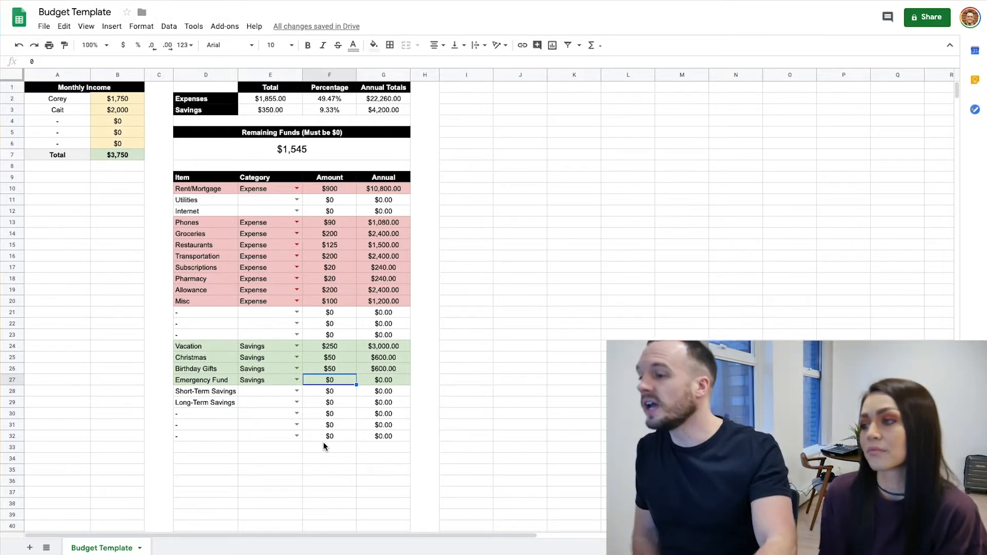
type("100")
key("Return")
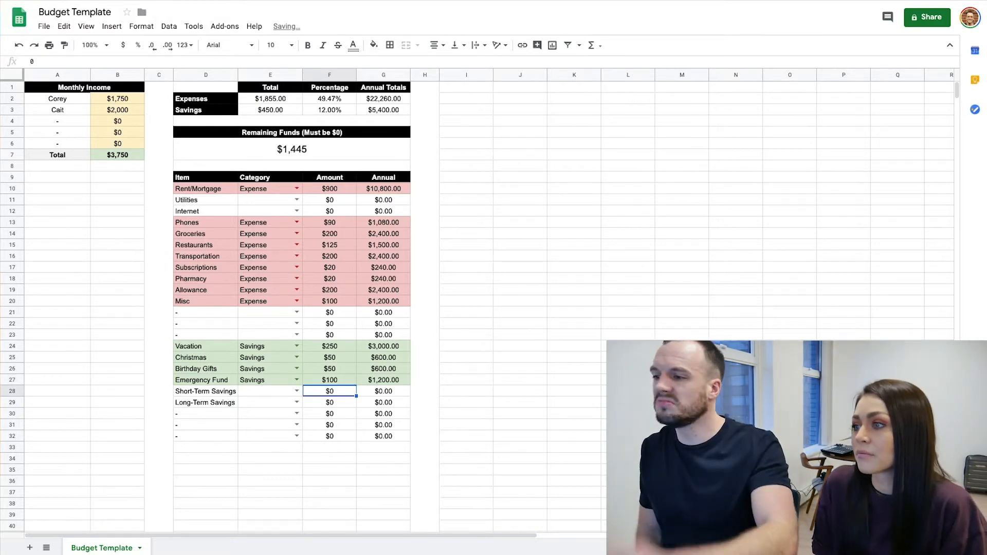
Raise the Emergency Fund monthly amount to 250 and check its annual amount
key("Up")
type("15")
key("BackSpace")
key("BackSpace")
type("250")
key("Return")
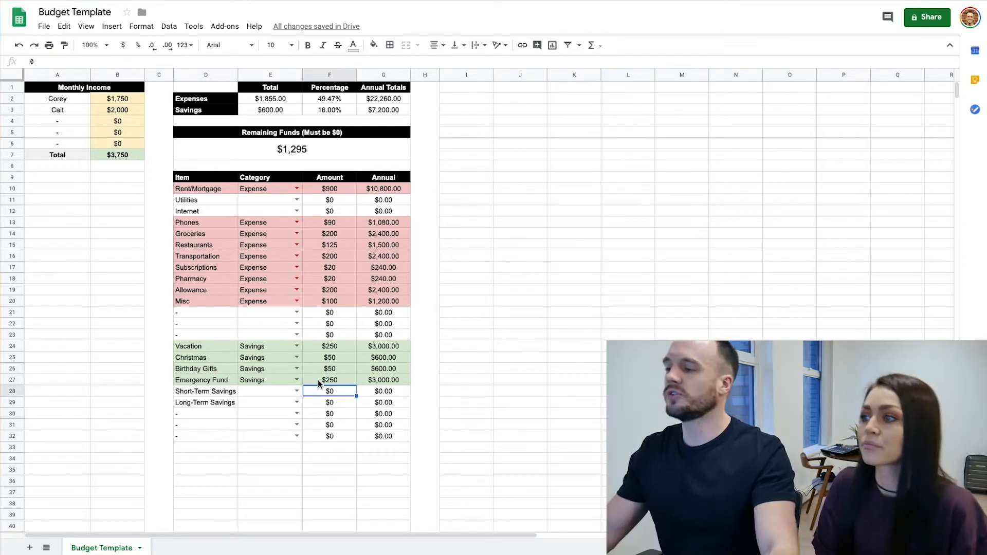
left_click(627, 257)
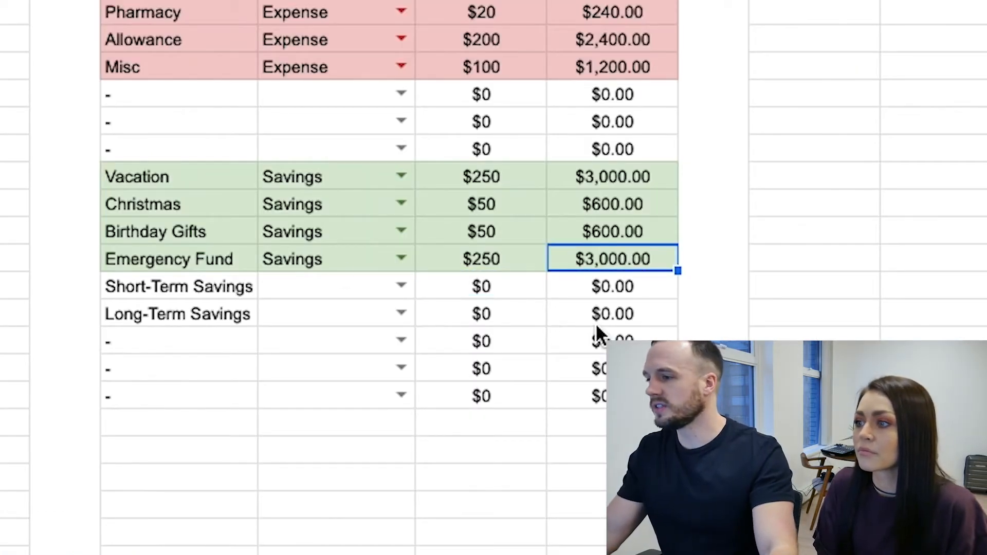
left_click(779, 281)
left_click(613, 267)
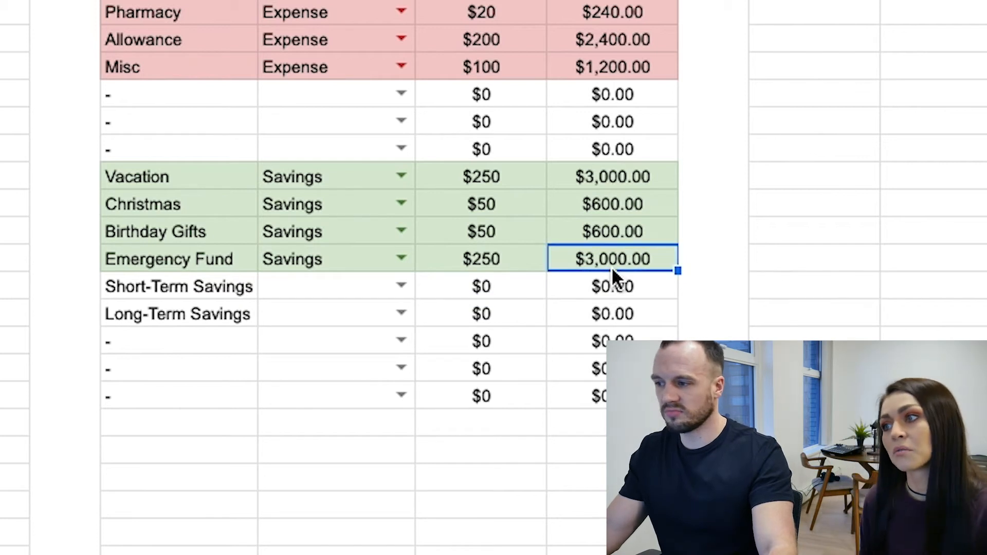
Set the Short-Term Savings monthly amount to 250 and categorise the item as Savings
left_click(468, 291)
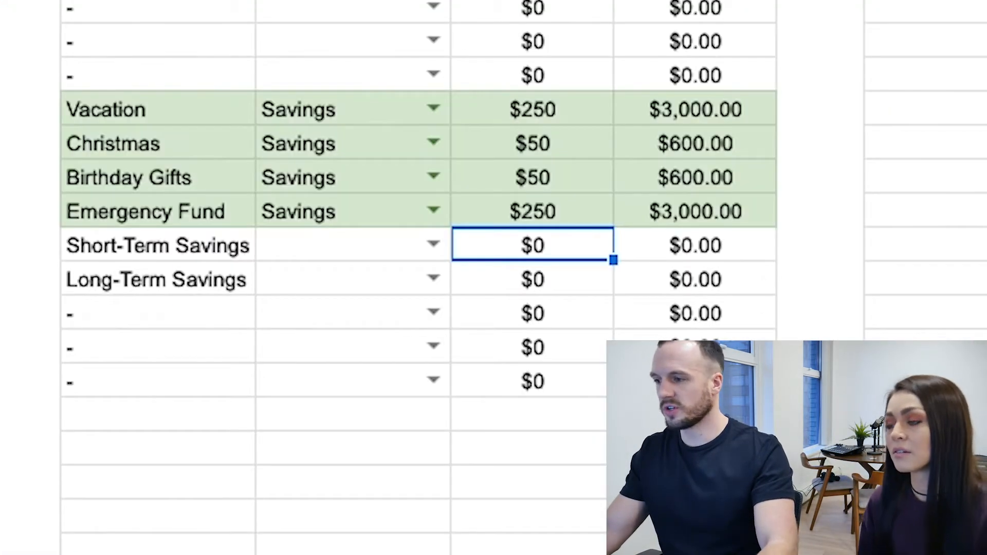
type("250")
key("Return")
left_click(433, 245)
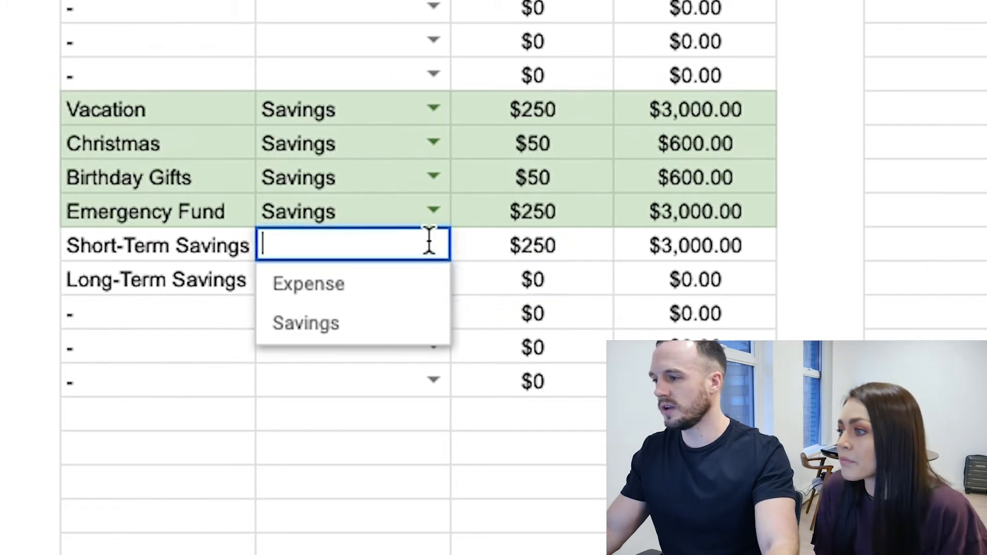
left_click(393, 322)
Categorise Long-Term Savings as Savings and set its monthly amount to 500
left_click(434, 278)
left_click(353, 355)
left_click(600, 277)
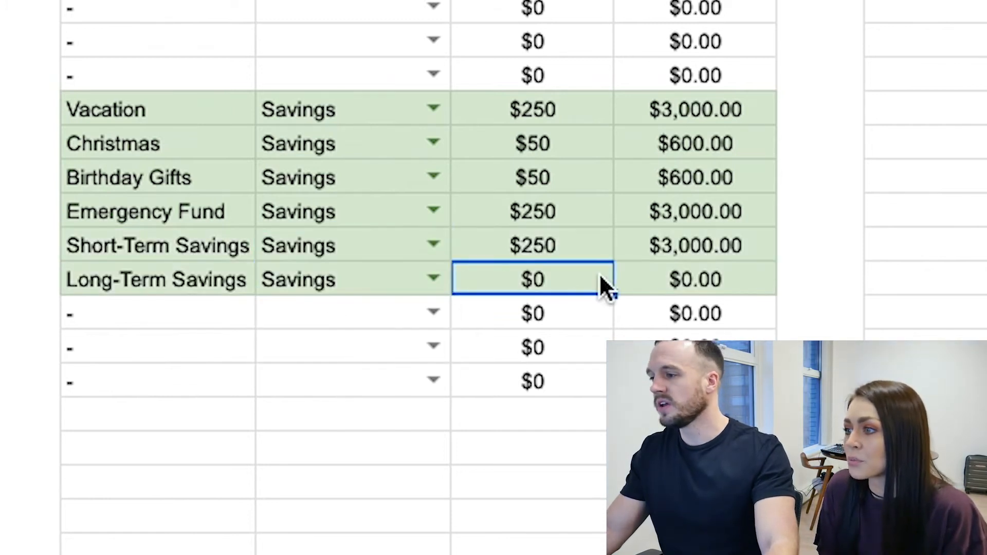
type("500")
key("Return")
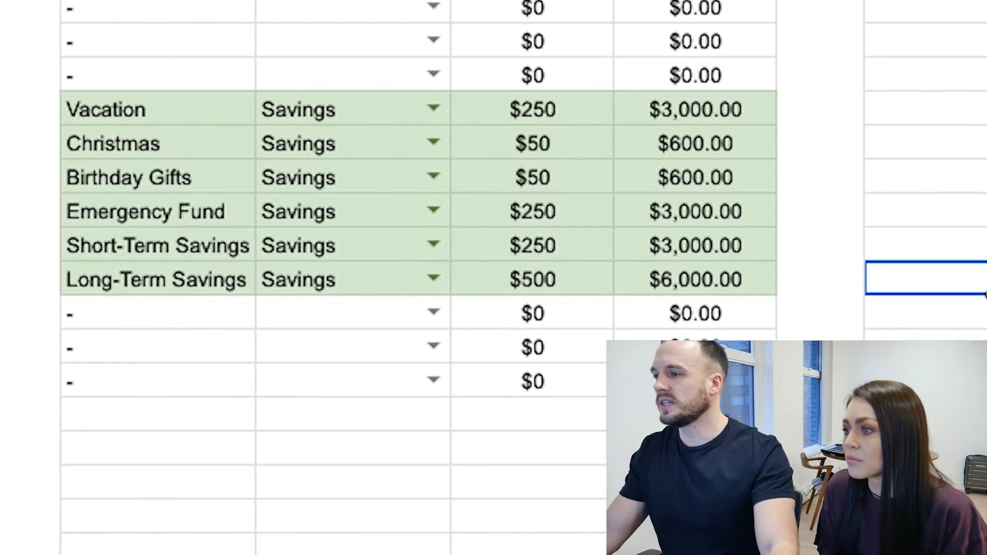
left_click(983, 287)
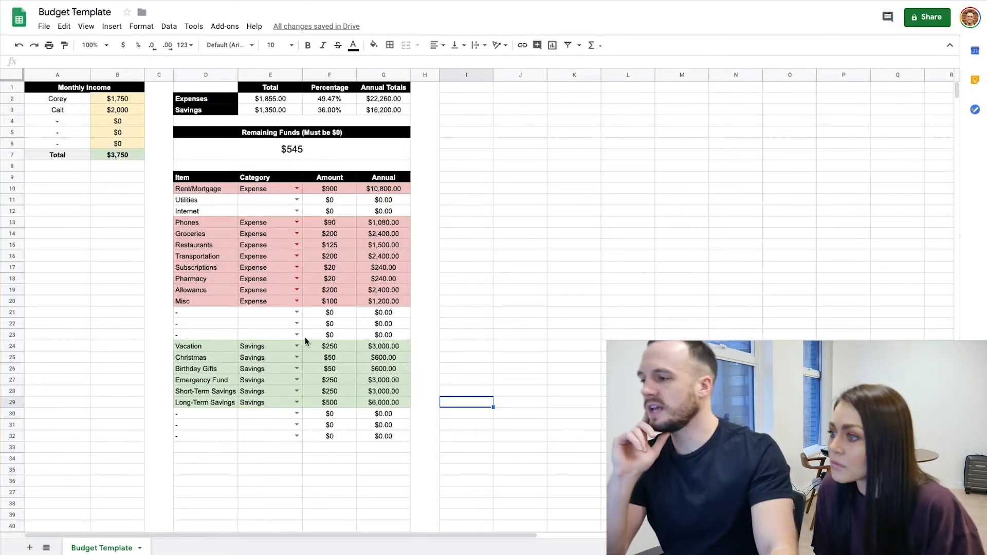
Review the total monthly income, the monthly expenses and savings totals, and the annual totals for both
left_click(123, 155)
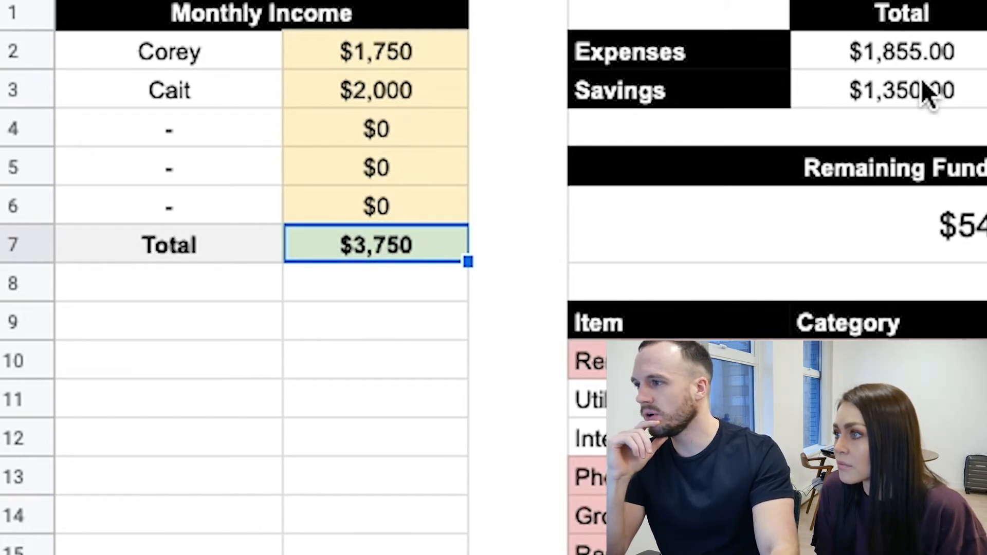
left_click(897, 103)
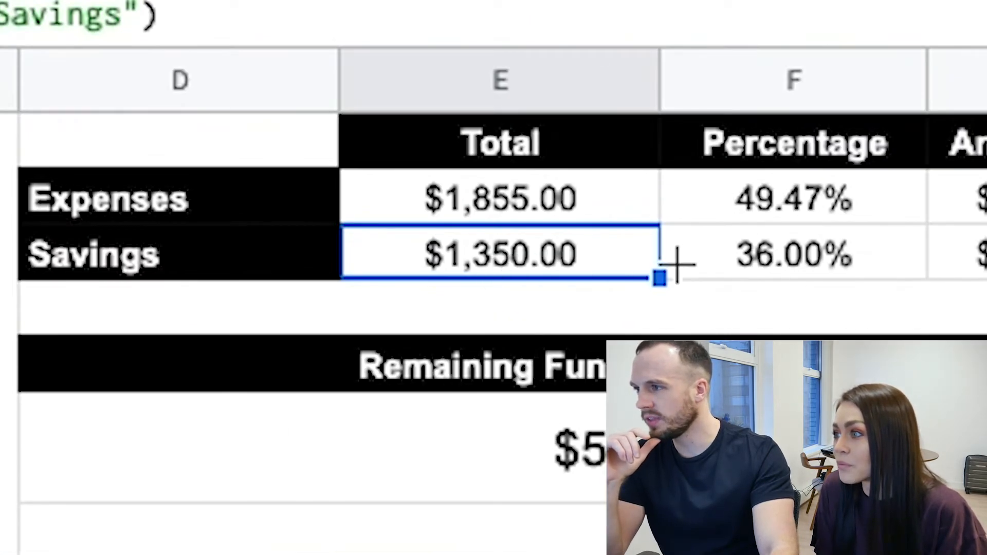
left_click(802, 272)
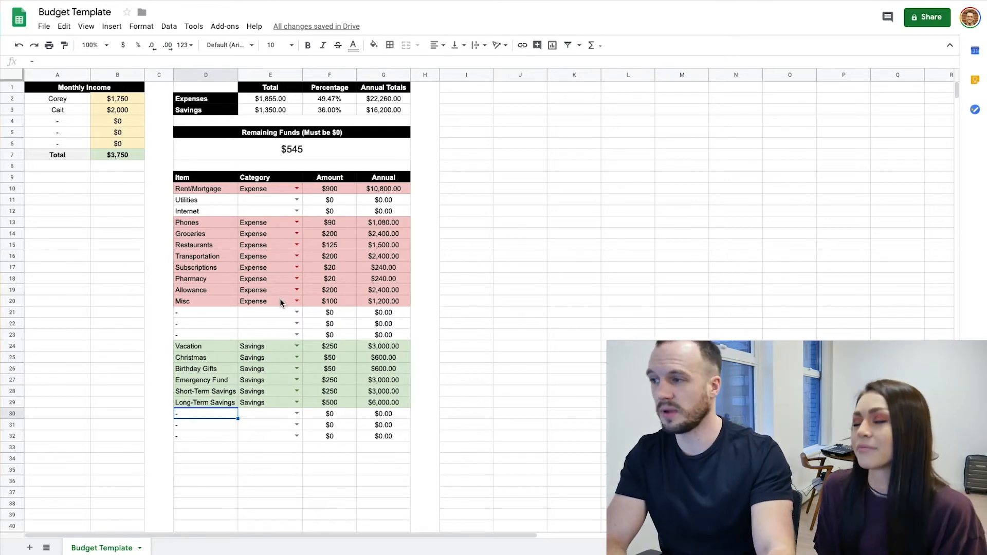
left_click(289, 98)
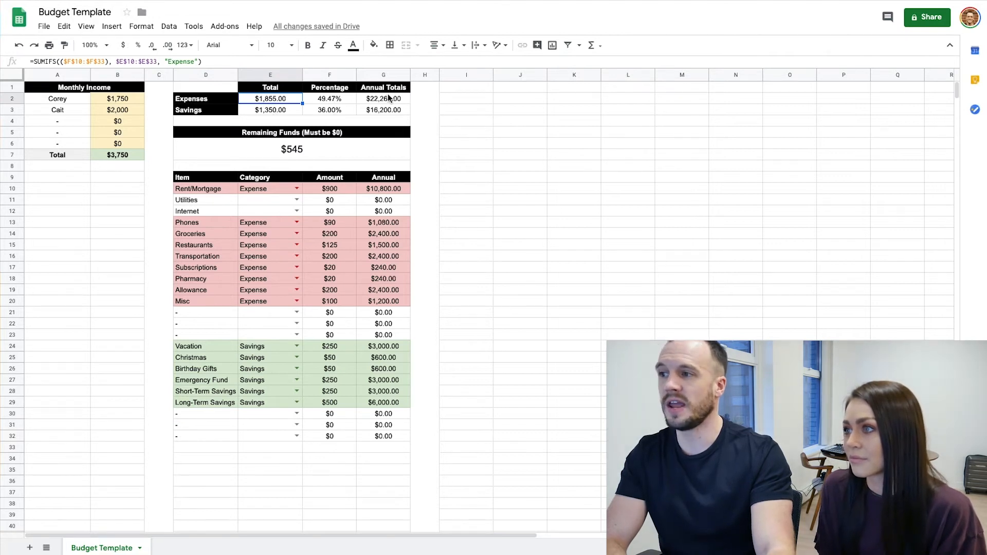
left_click(386, 114)
left_click(375, 100)
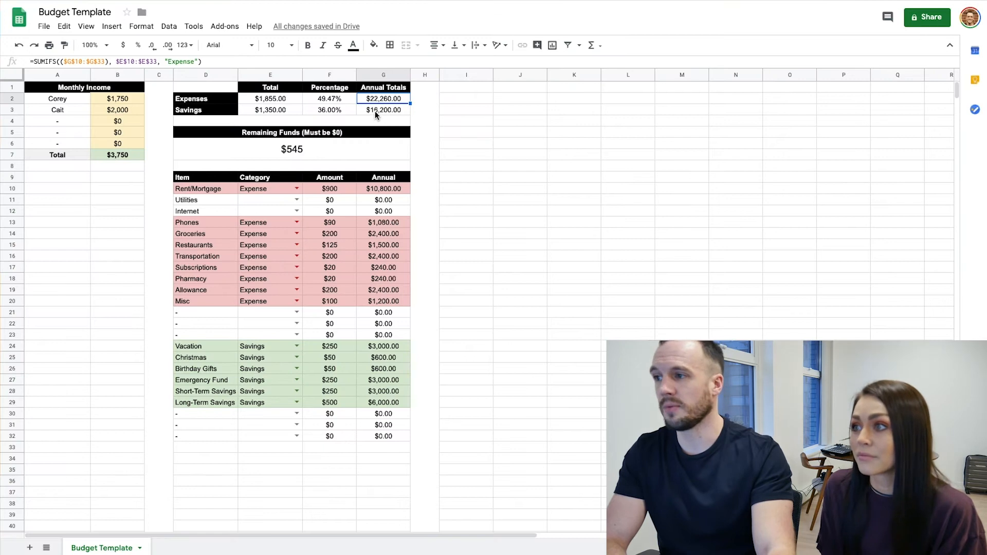
left_click(376, 112)
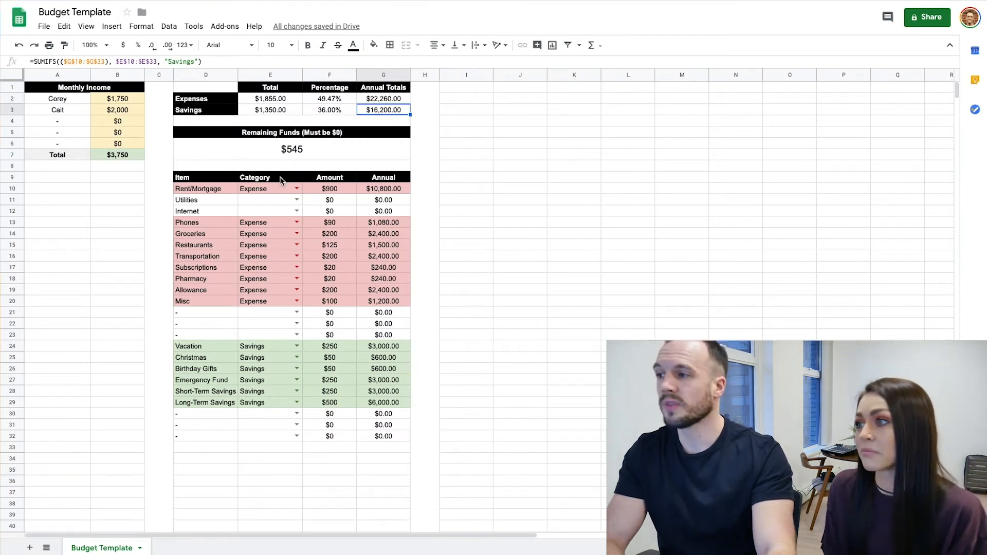
Check the remaining funds and review the Vacation item's monthly and annual amounts
left_click(290, 152)
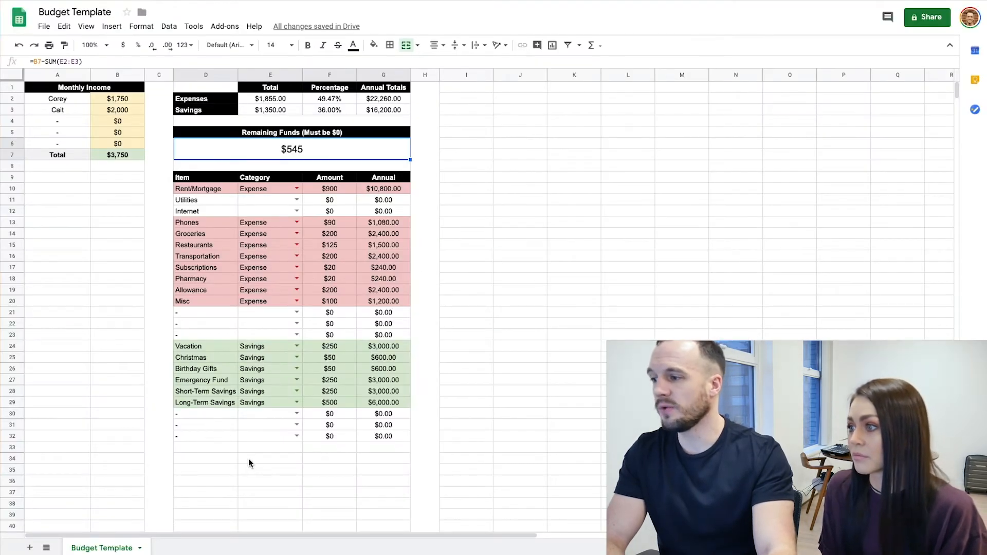
left_click(193, 347)
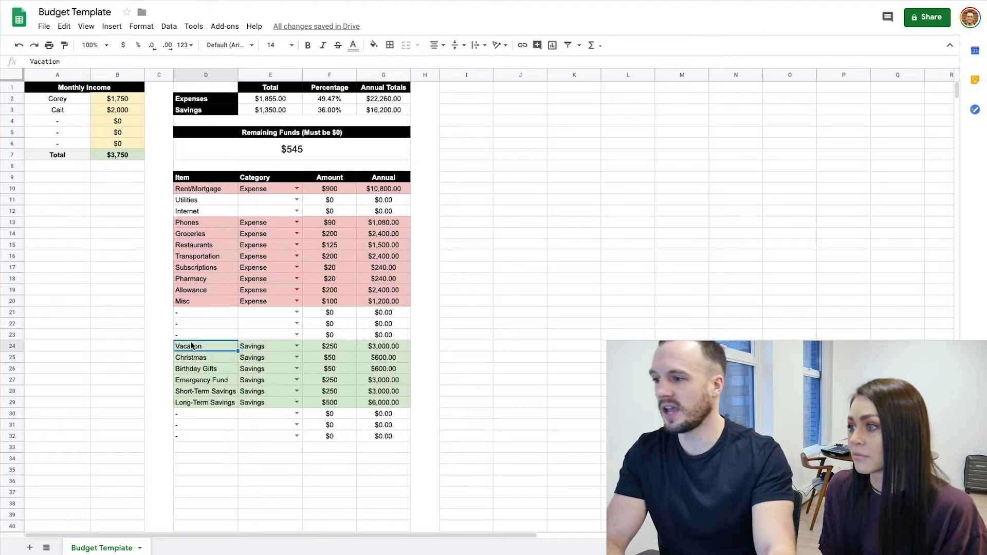
left_click(374, 348)
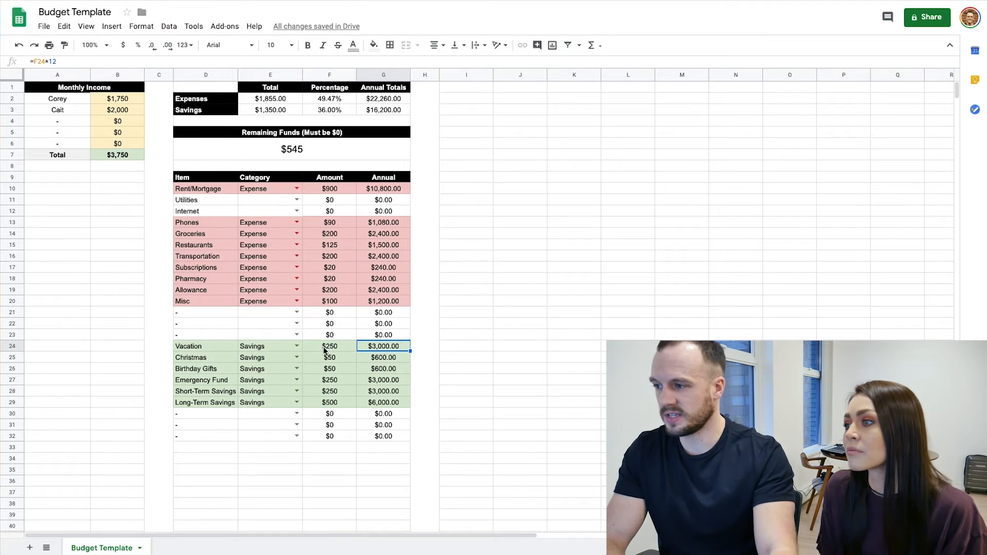
left_click_drag(197, 347, 373, 348)
left_click(373, 348)
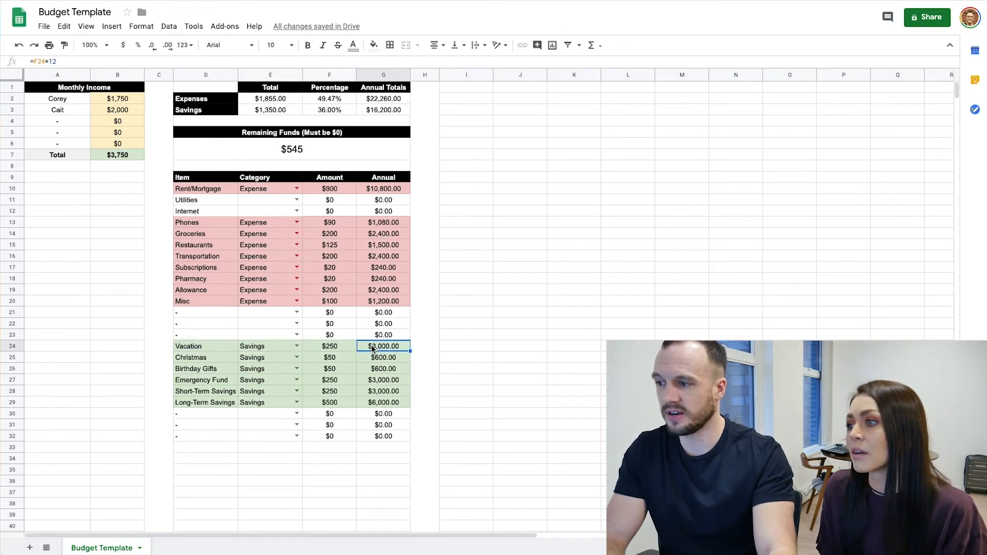
Set the Vacation monthly amount to 300 and check its annual amount
left_click(327, 348)
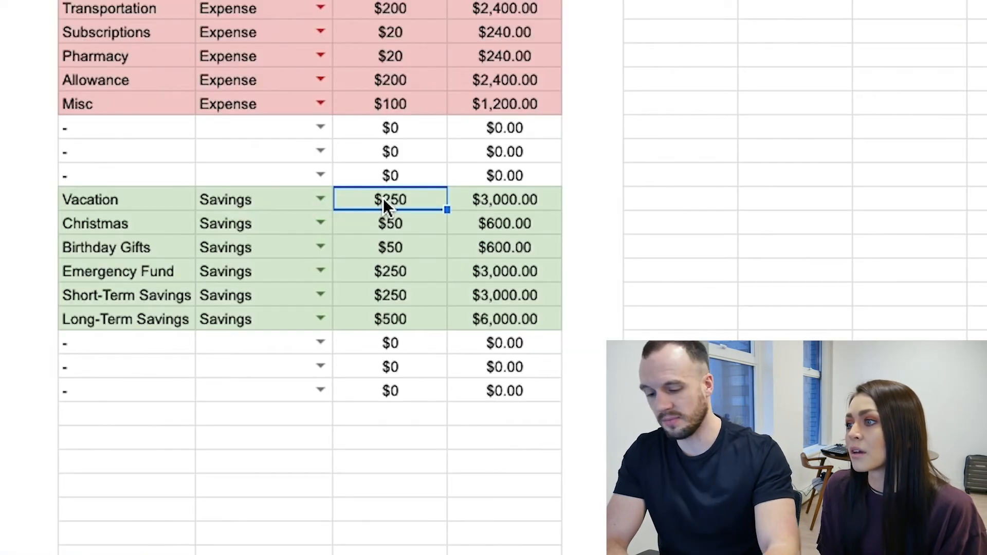
type("300")
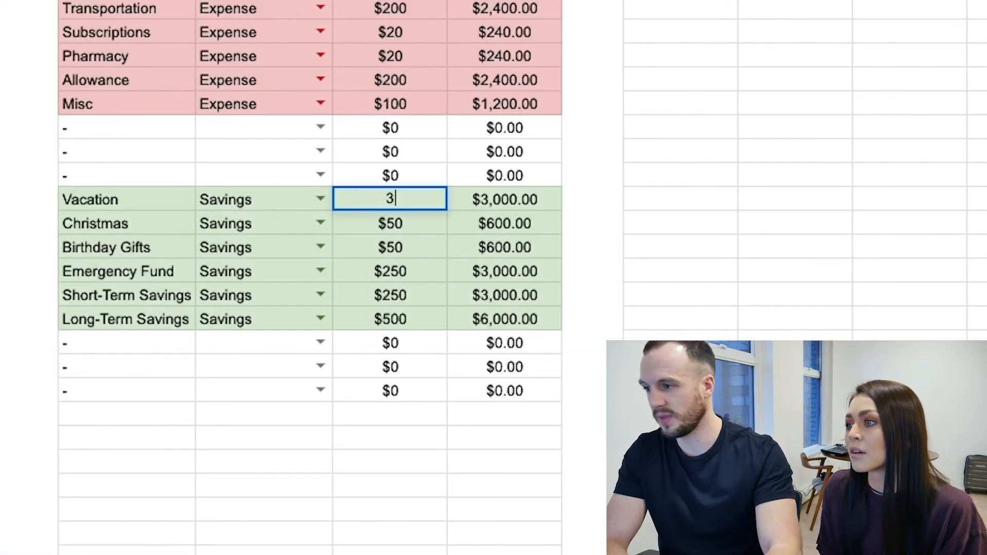
key("Return")
left_click(400, 195)
left_click(518, 195)
Set the Christmas monthly amount to 75 and check its annual amount
left_click(492, 232)
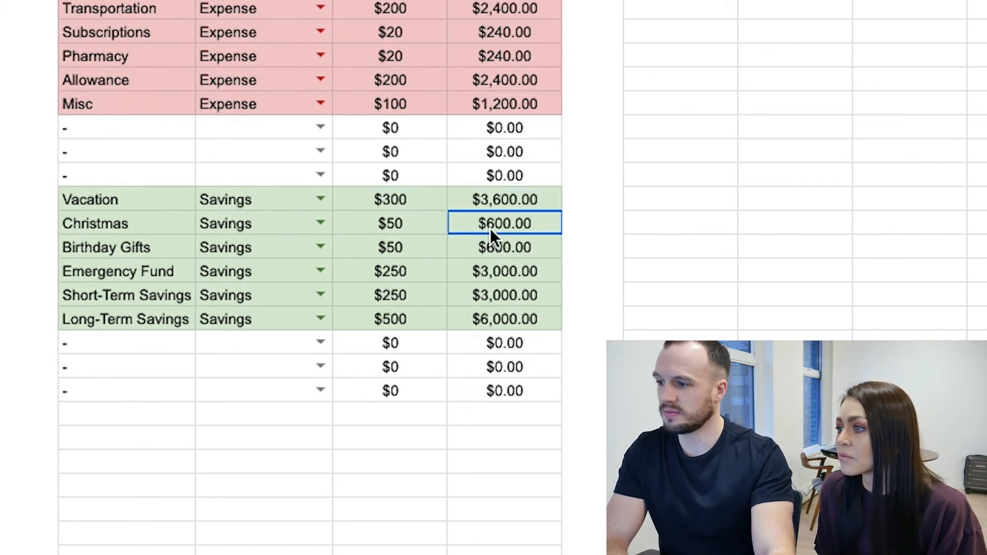
left_click(386, 227)
type("75")
key("Return")
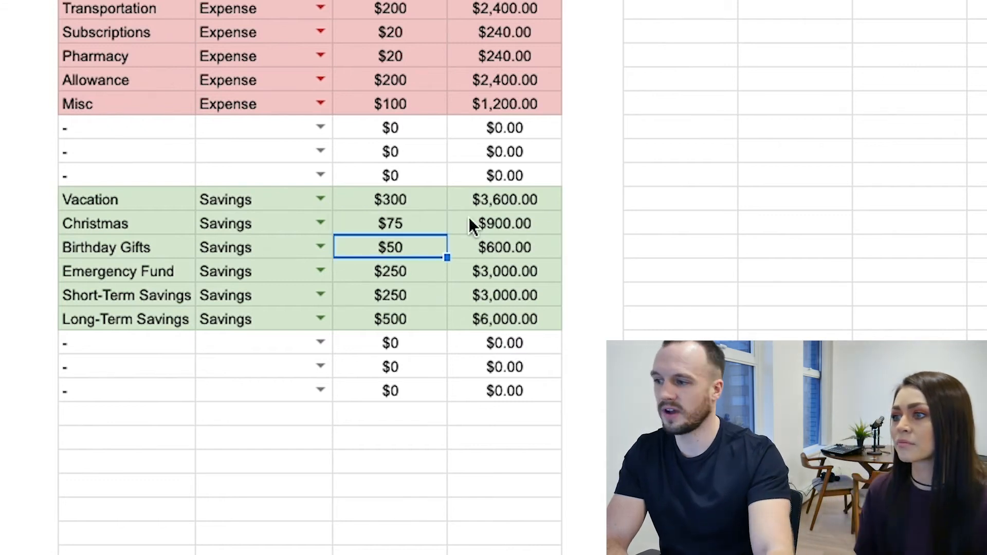
left_click(432, 219)
left_click(514, 222)
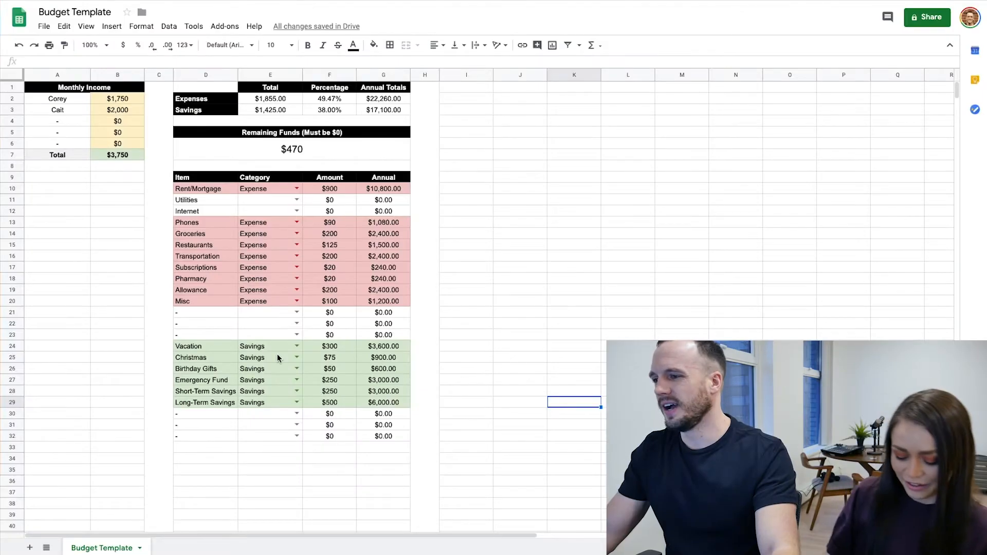
left_click(330, 361)
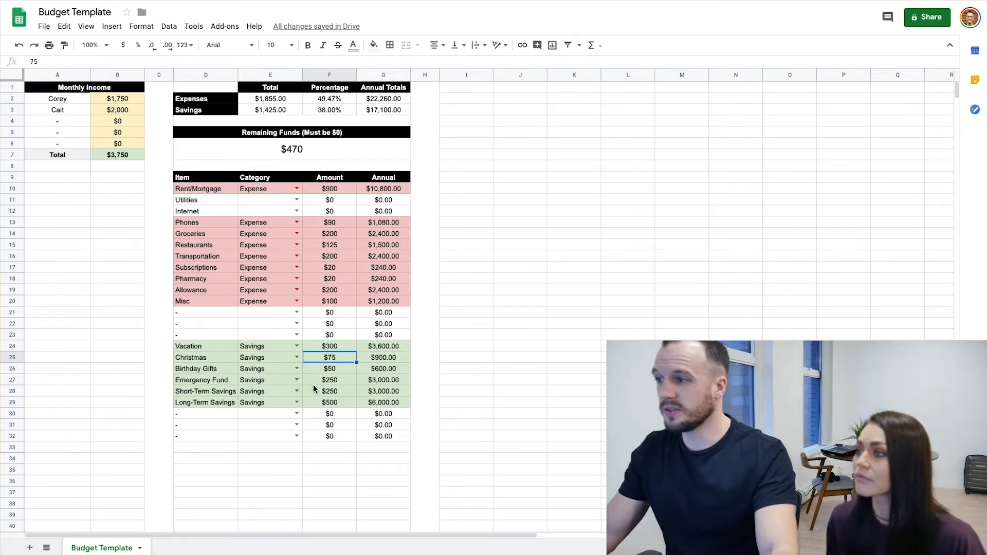
Check the remaining funds again and set the Emergency Fund monthly amount to 500
left_click(293, 155)
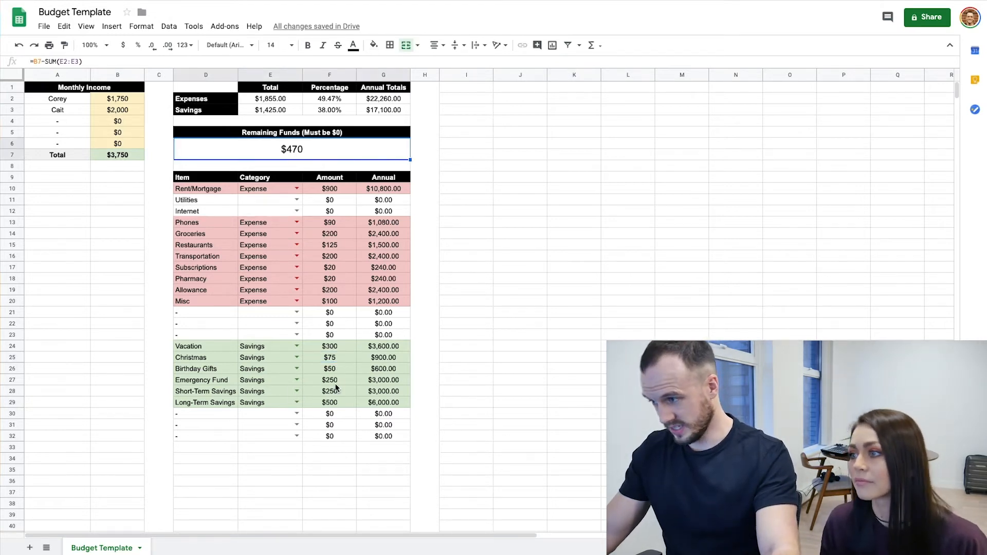
left_click(333, 382)
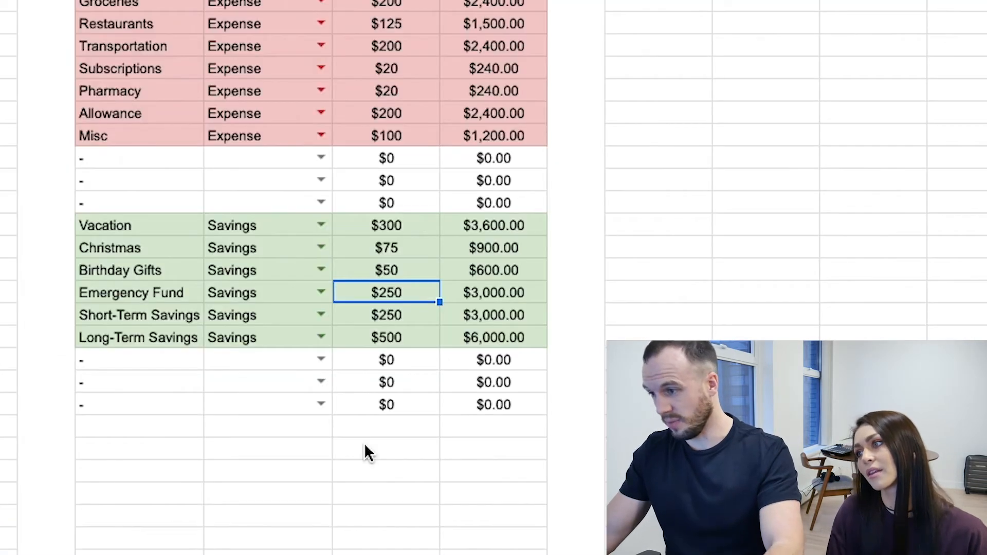
type("500")
key("Return")
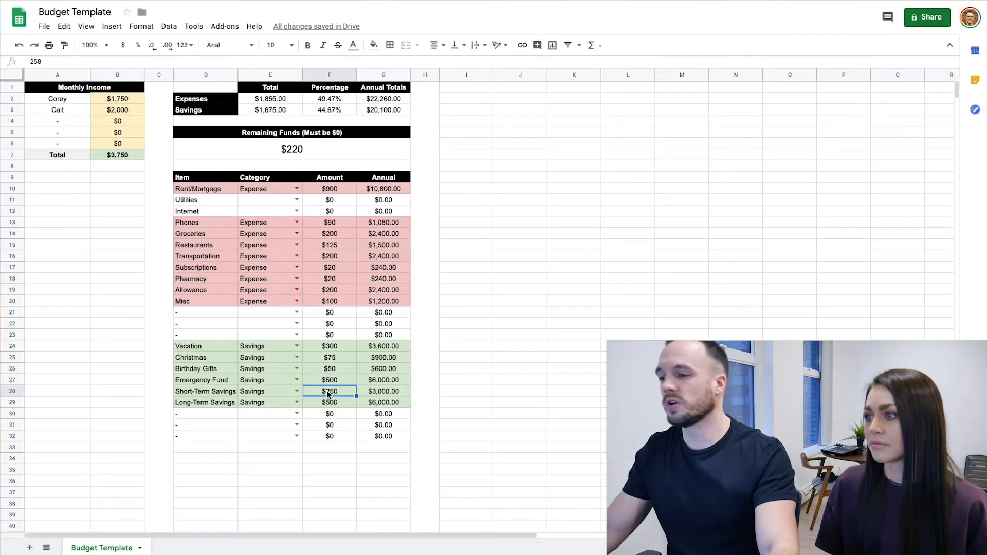
Compare the short-term and long-term savings items and try a Long-Term Savings monthly amount of 750
left_click(330, 401)
left_click_drag(218, 392, 217, 402)
left_click(216, 404)
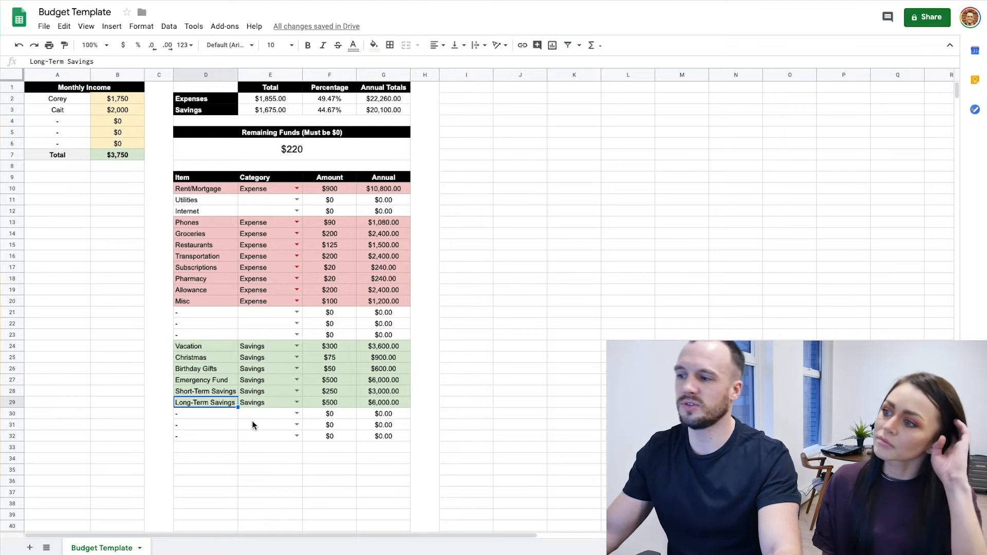
left_click(331, 405)
type("7")
key("Return")
left_click(330, 406)
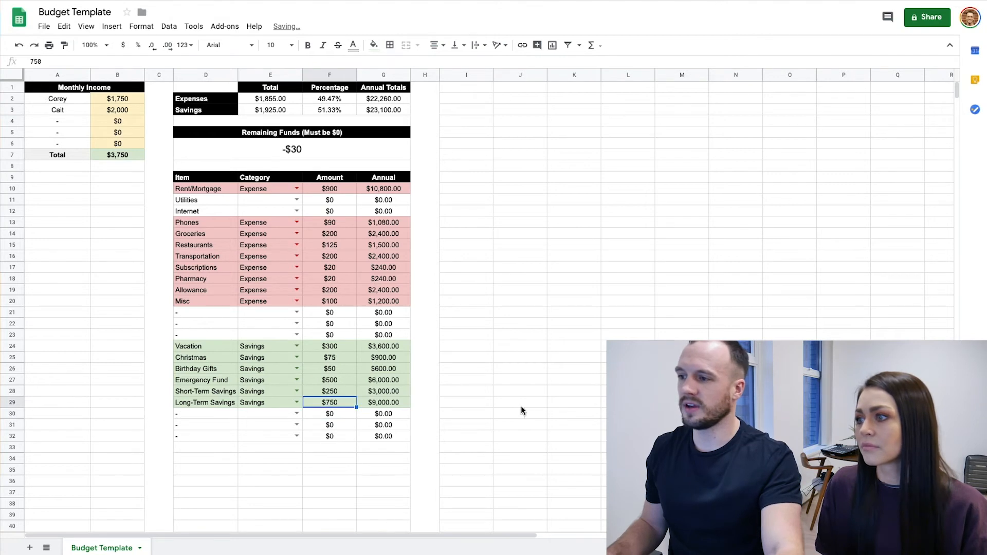
Set the Long-Term Savings monthly amount to 720 and check the savings percentage
left_click(335, 304)
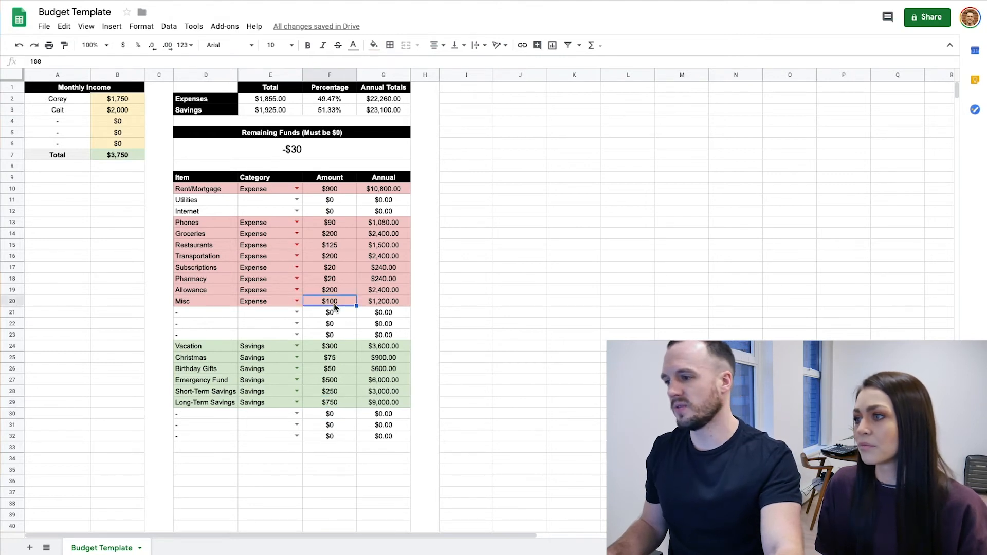
left_click(329, 412)
left_click(329, 403)
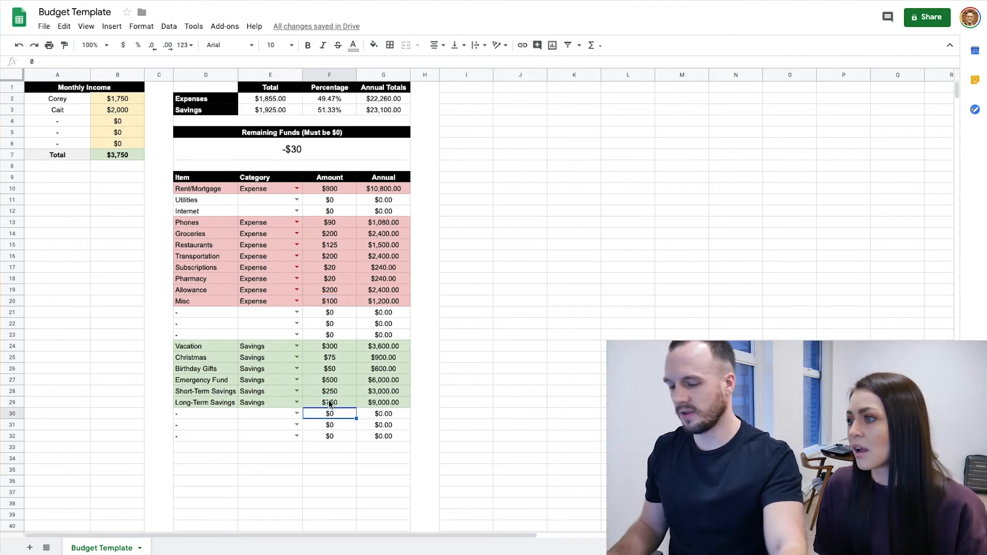
type("720")
left_click(327, 110)
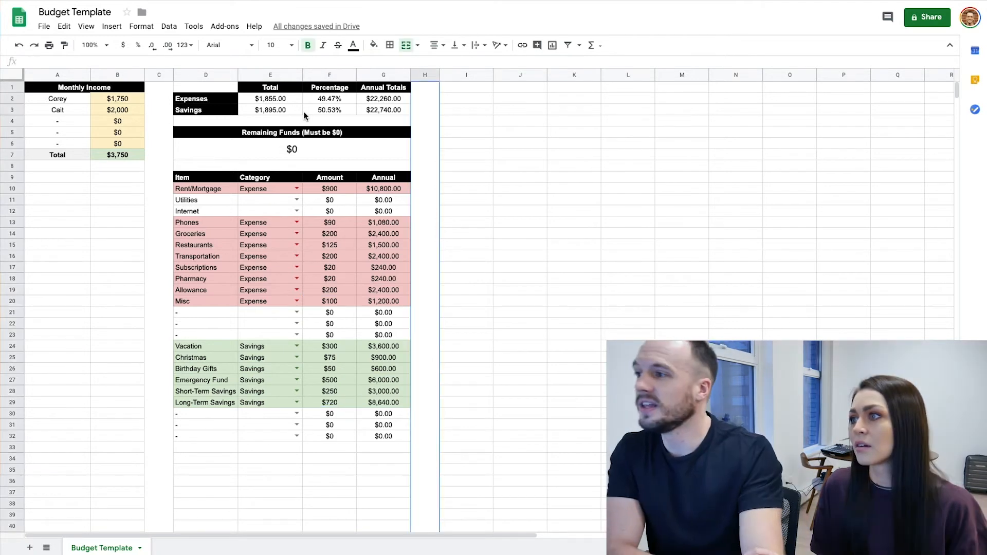